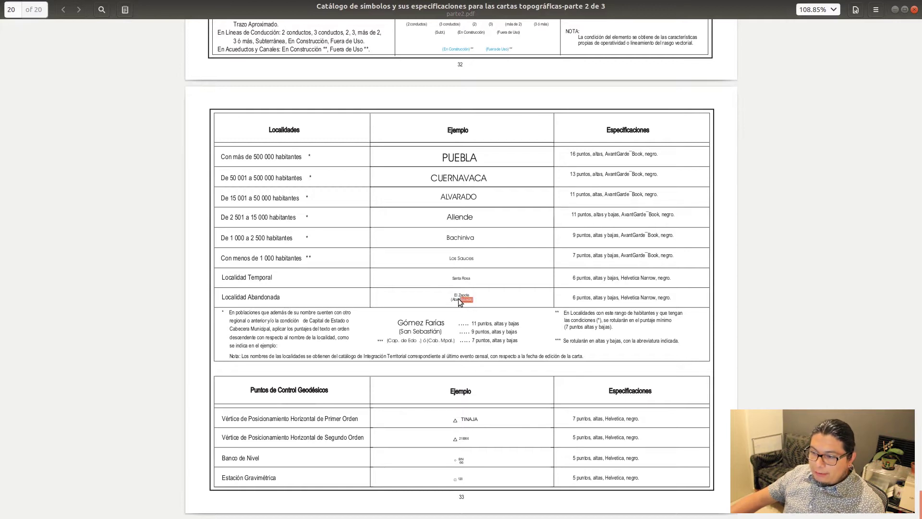
# - Highlight the "(Abandonada)" example in the Localidades specifications, clear the highlight, and switch to the Toluca project in QGIS
pyautogui.moveTo(458, 298); pyautogui.dragTo(450, 298)
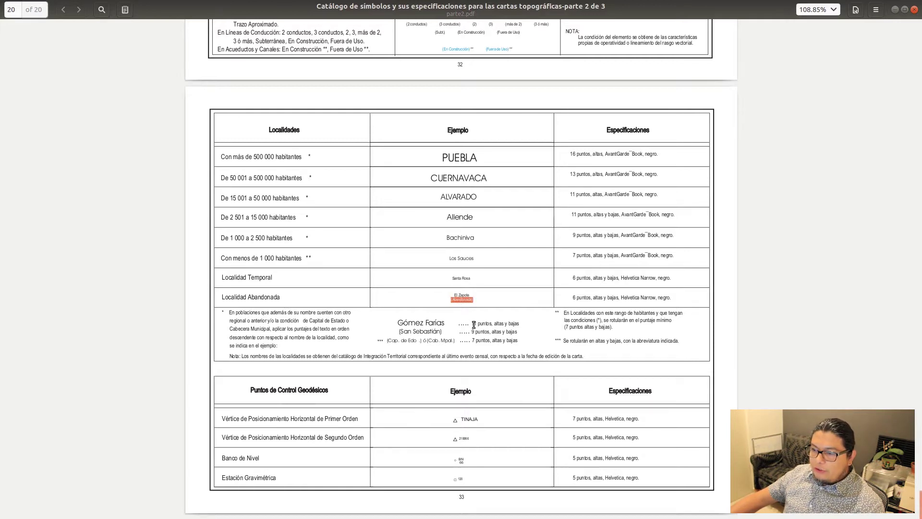
pyautogui.click(763, 189)
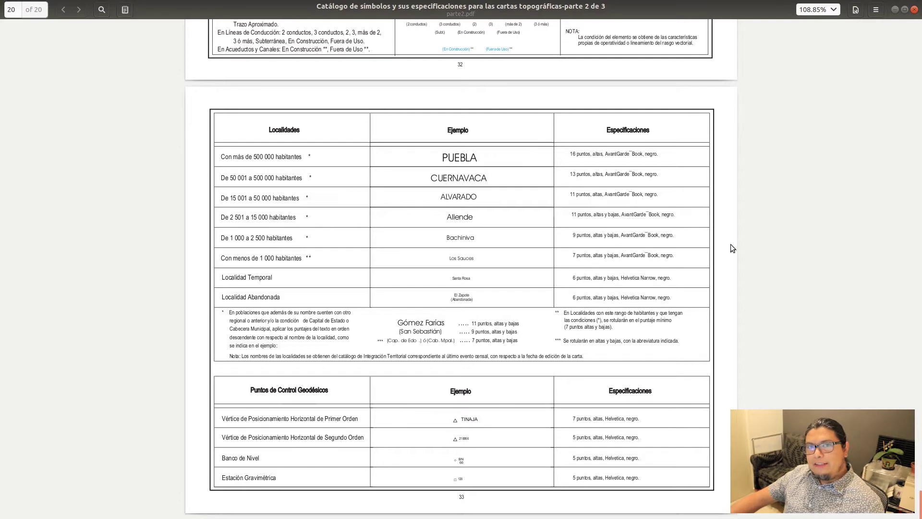
pyautogui.click(895, 10)
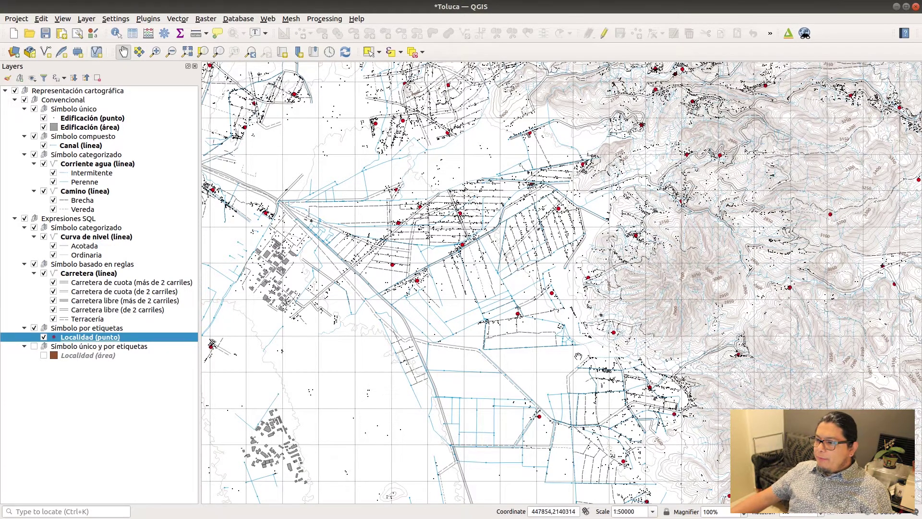
# - Examine the Localidad (punto) attribute table, sorting it by NUME_HAB and by NOMBRE to check how the population values are ordered
pyautogui.rightClick(167, 338)
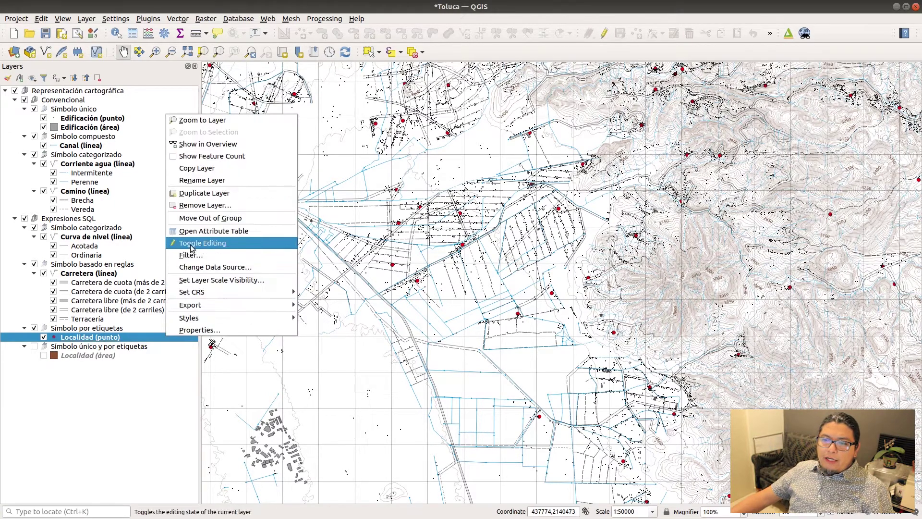
pyautogui.click(205, 233)
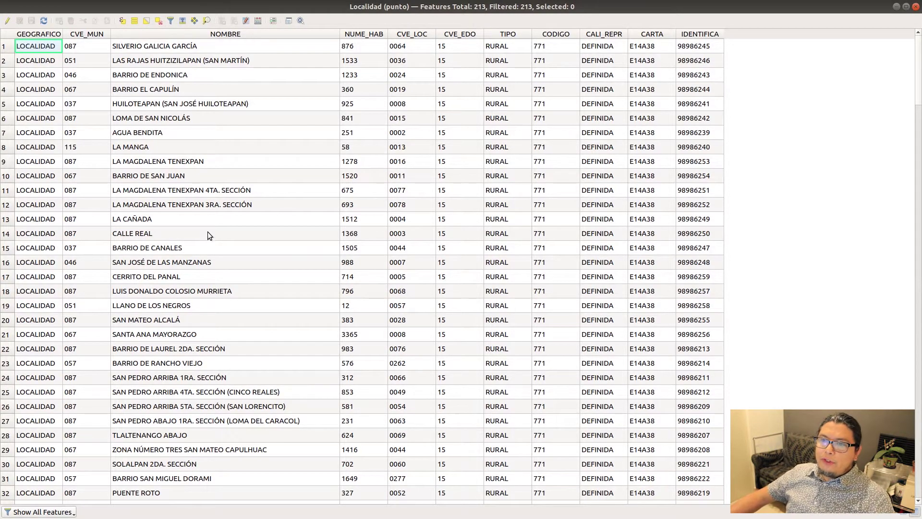
pyautogui.click(364, 34)
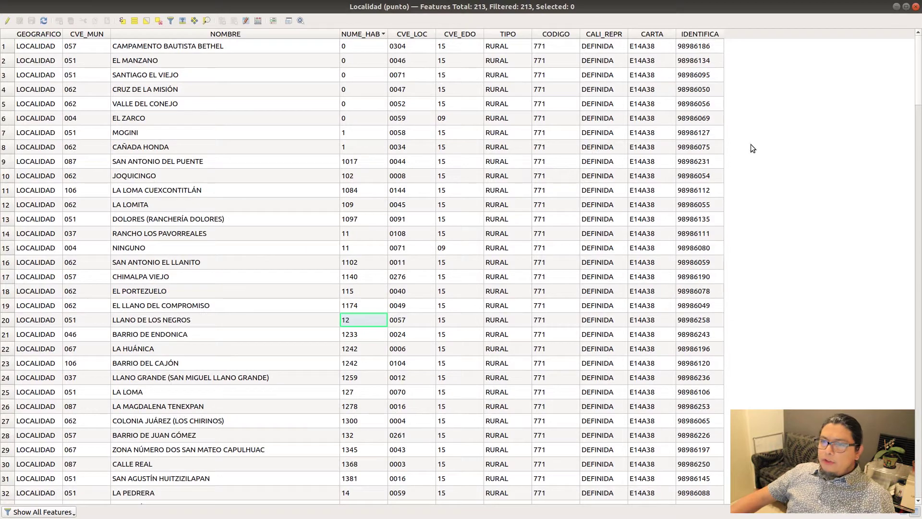
pyautogui.click(322, 37)
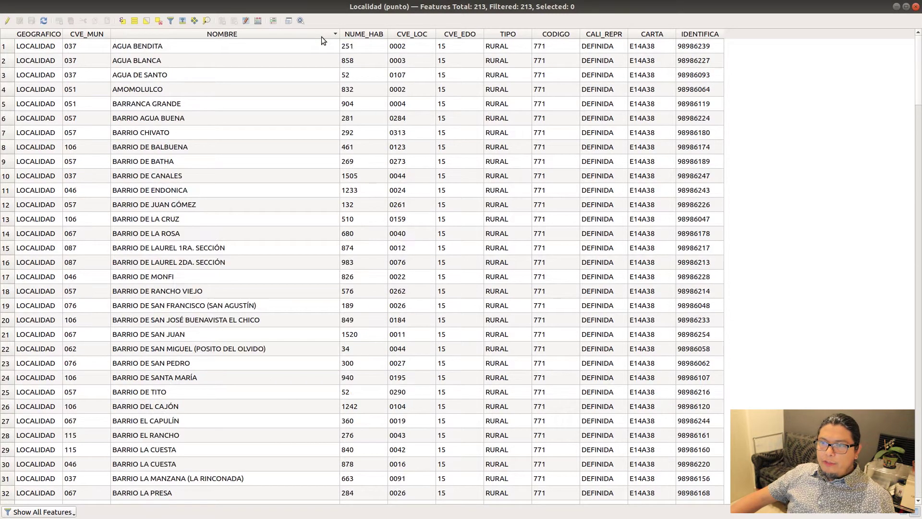
pyautogui.click(368, 34)
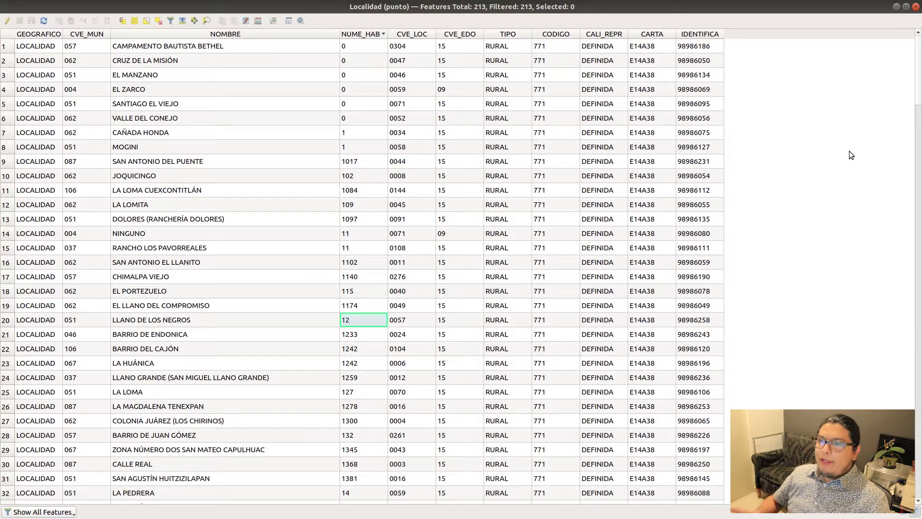
pyautogui.click(897, 6)
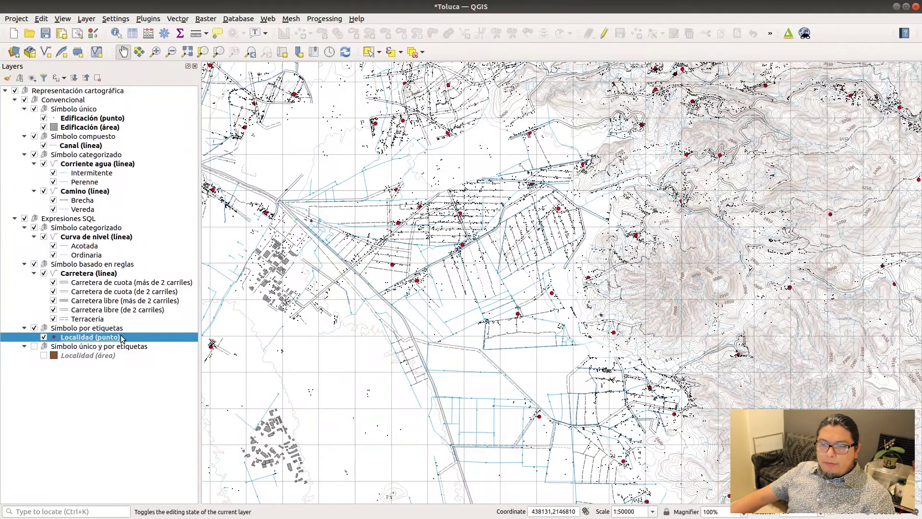
# - Check the field definitions in the layer properties of Localidad (punto)
pyautogui.doubleClick(89, 337)
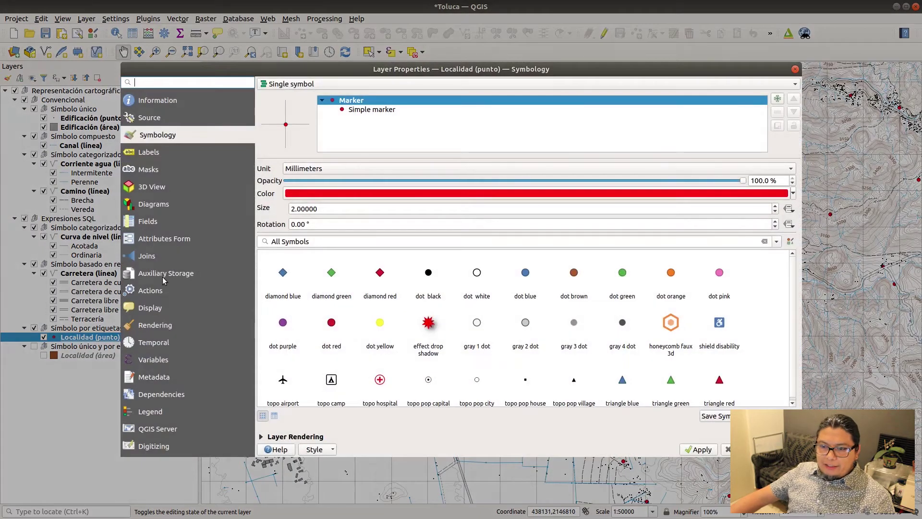
pyautogui.click(162, 221)
pyautogui.click(263, 154)
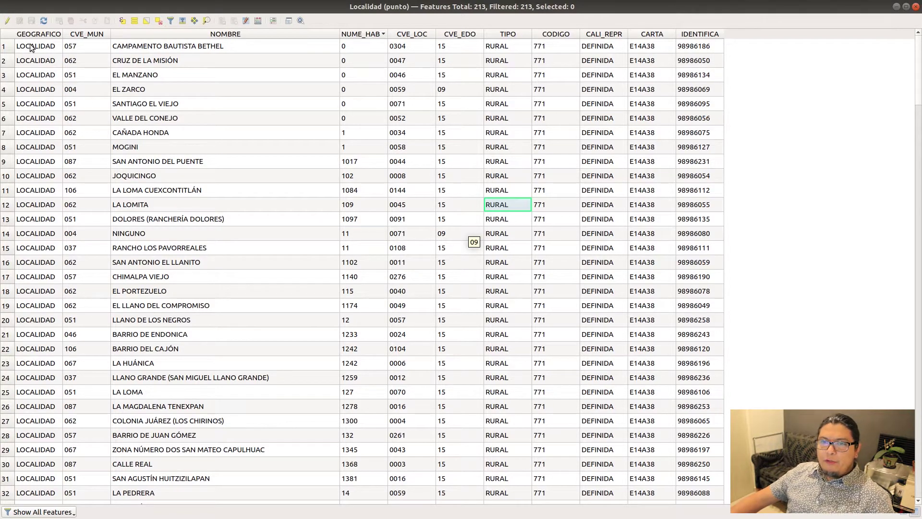
# - Enable editing on the Localidad (punto) table and add a whole number (integer) field named Pob with length 10
pyautogui.click(7, 22)
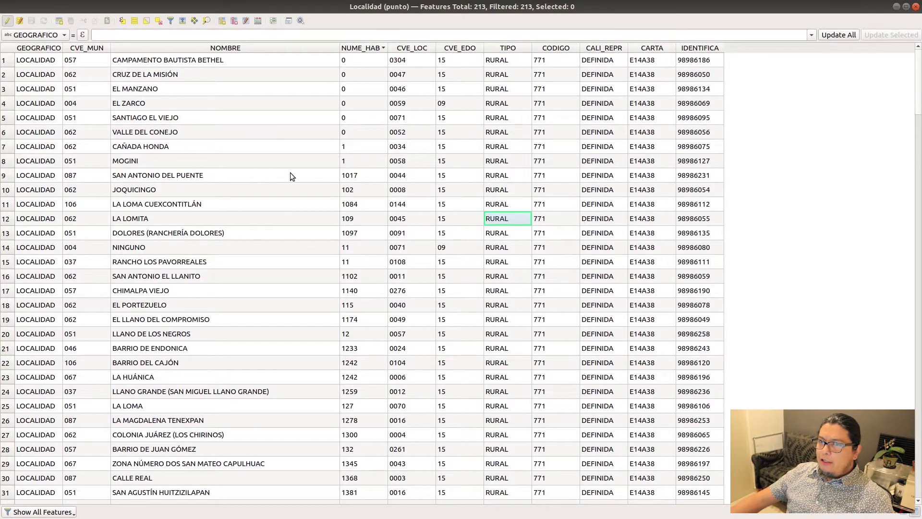
pyautogui.click(221, 21)
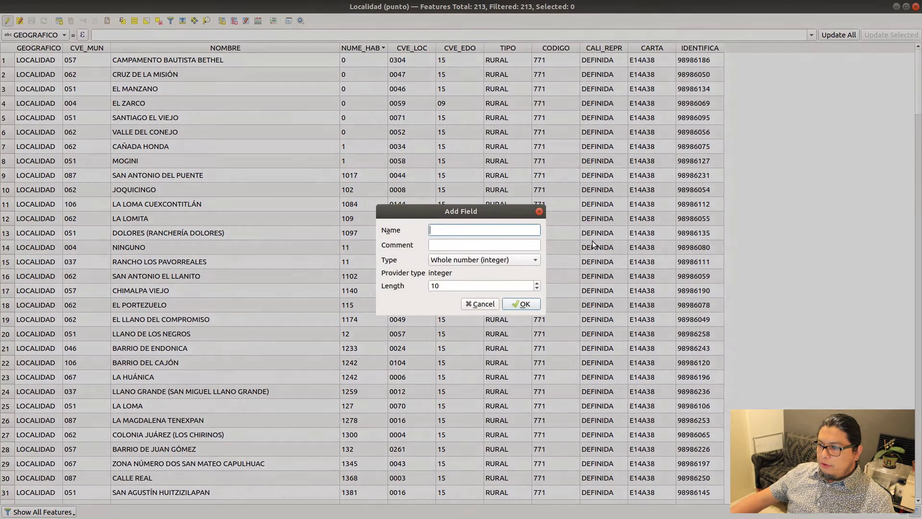
pyautogui.write('Po')
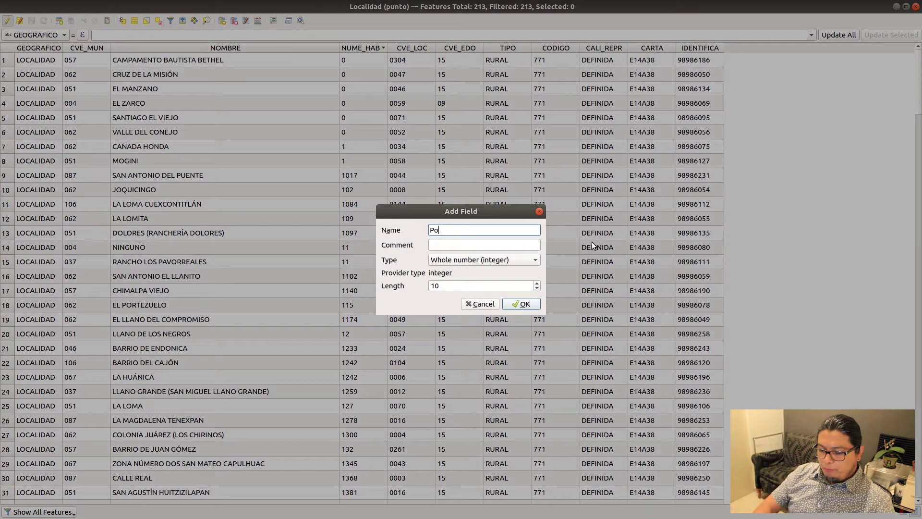
pyautogui.write('b')
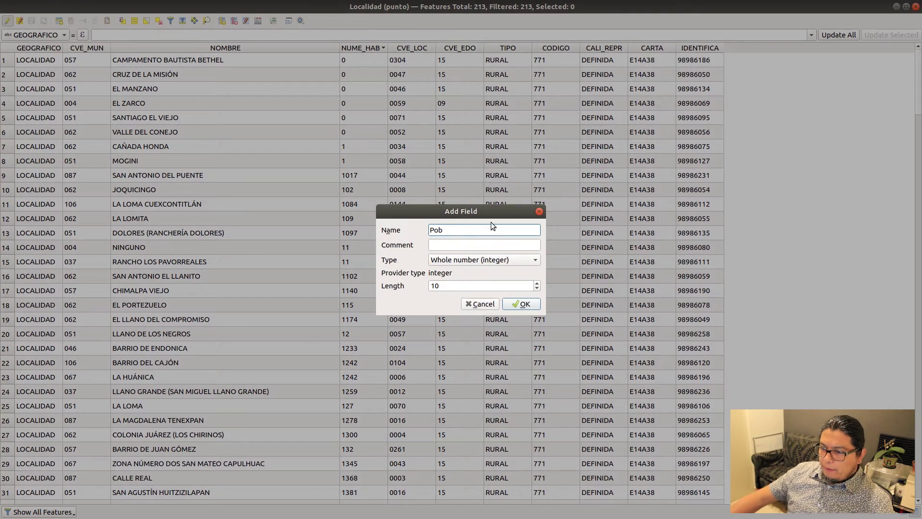
pyautogui.click(473, 260)
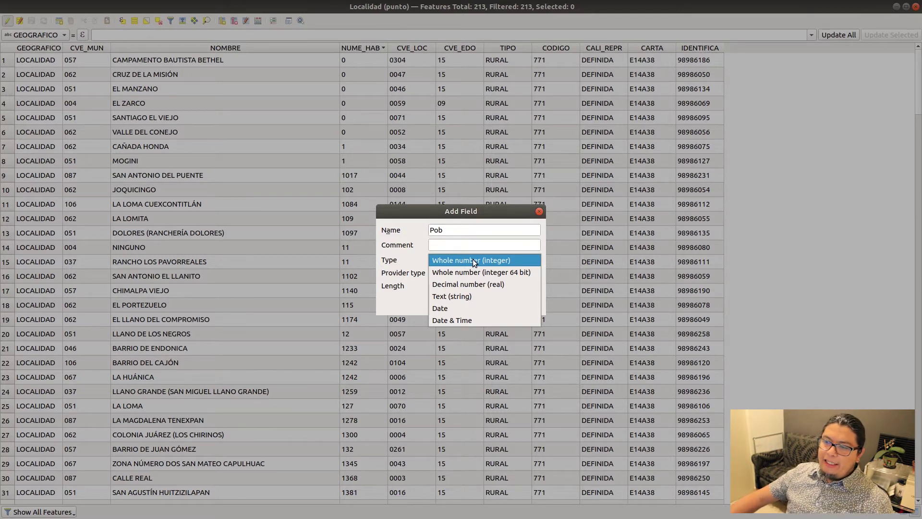
pyautogui.click(473, 260)
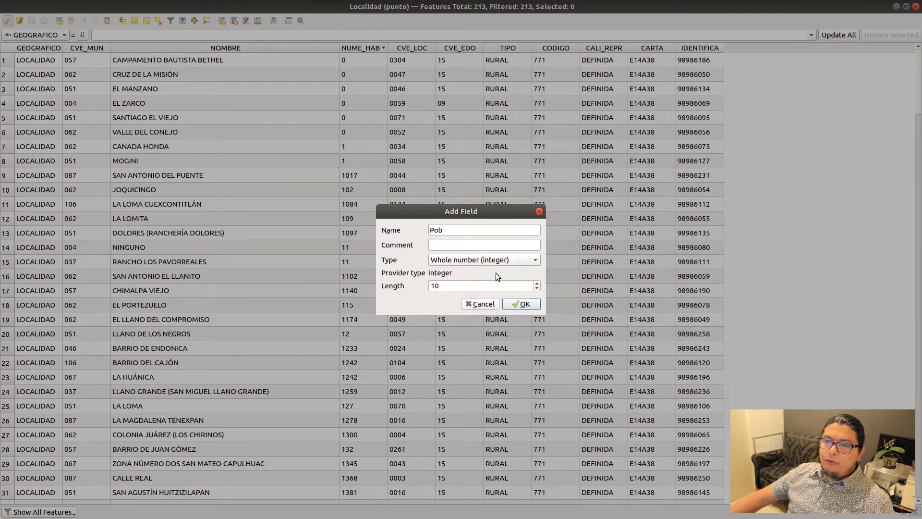
pyautogui.click(522, 305)
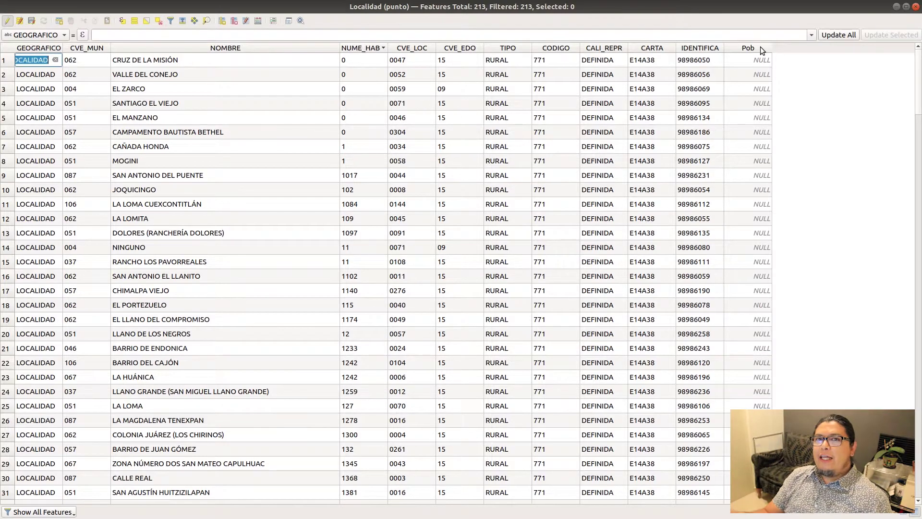
# - Update the existing Pob field with the expression "NUME_HAB" using the Field Calculator
pyautogui.click(257, 21)
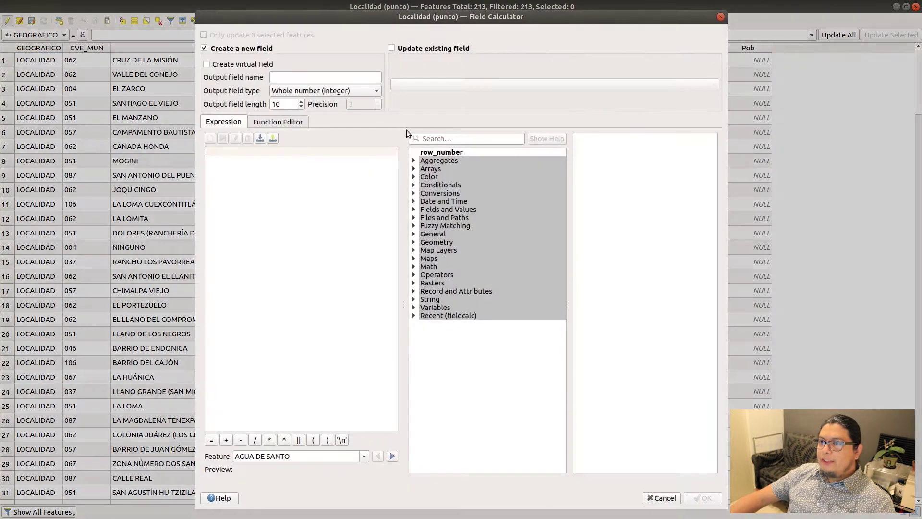
pyautogui.click(412, 50)
pyautogui.click(433, 84)
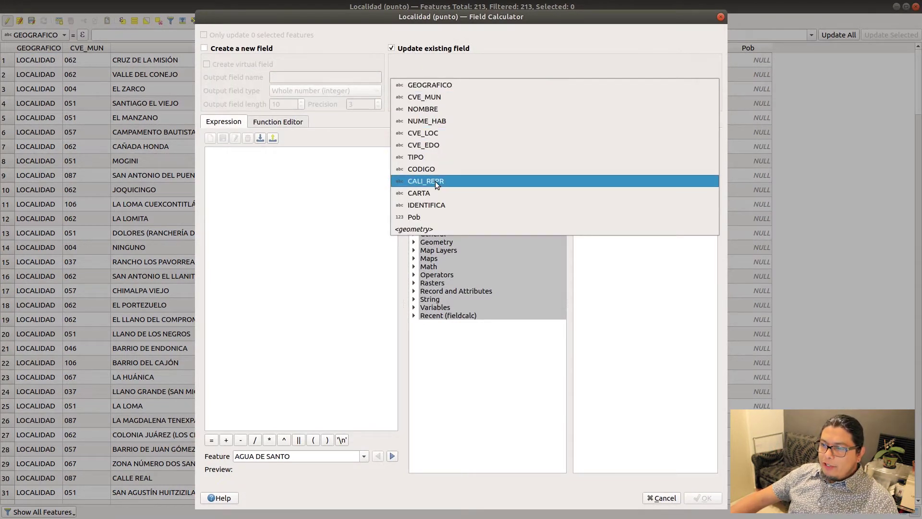
pyautogui.click(442, 216)
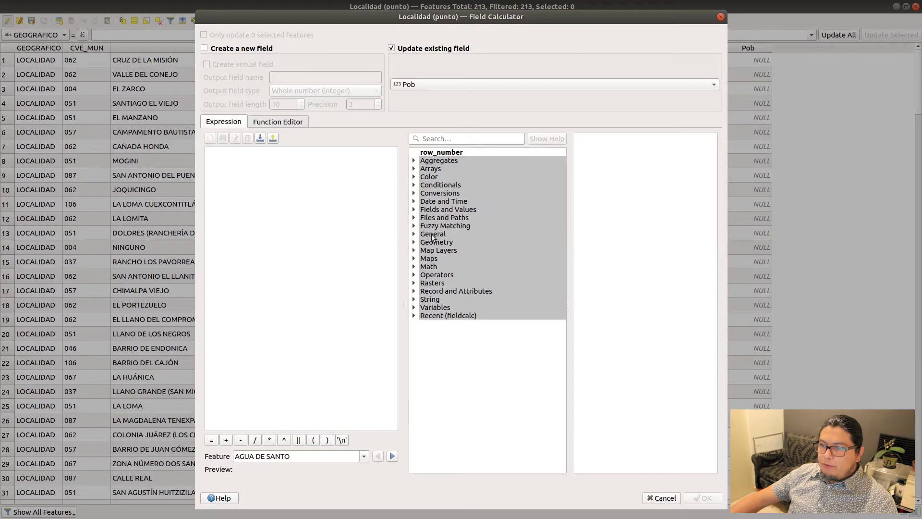
pyautogui.click(413, 210)
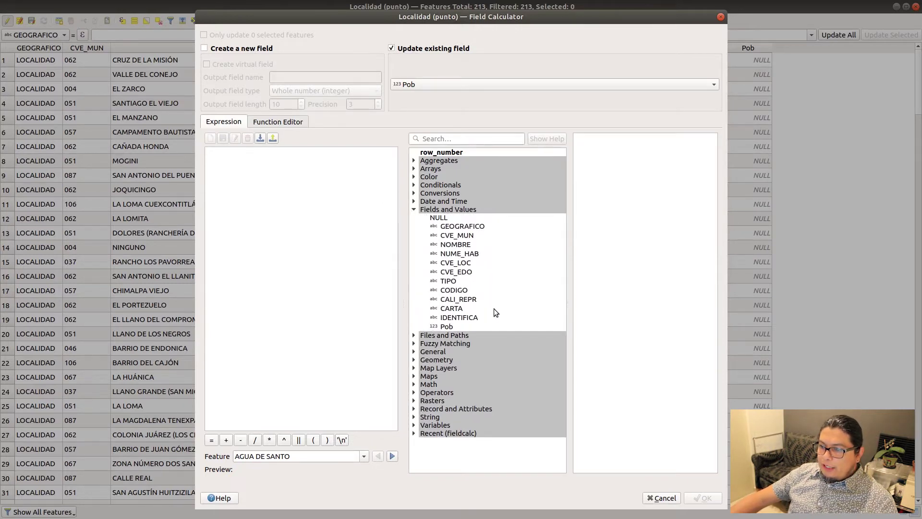
pyautogui.click(475, 253)
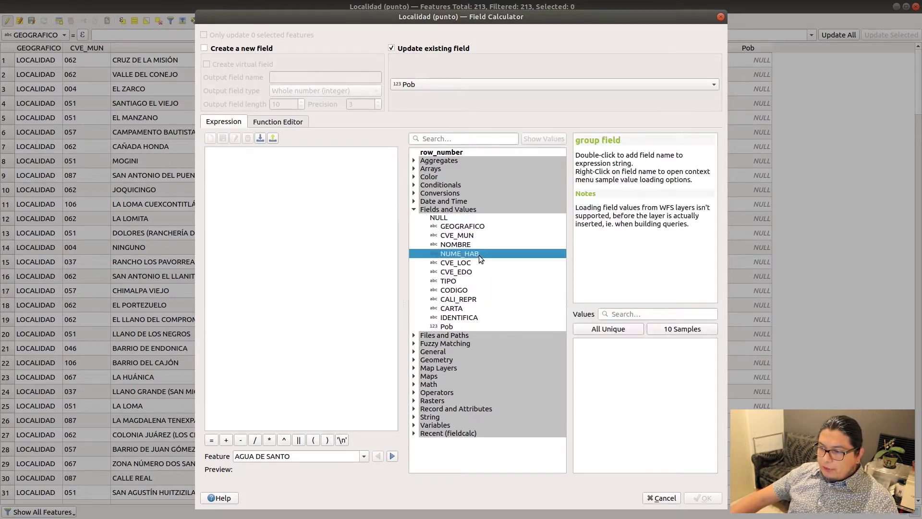
pyautogui.doubleClick(486, 254)
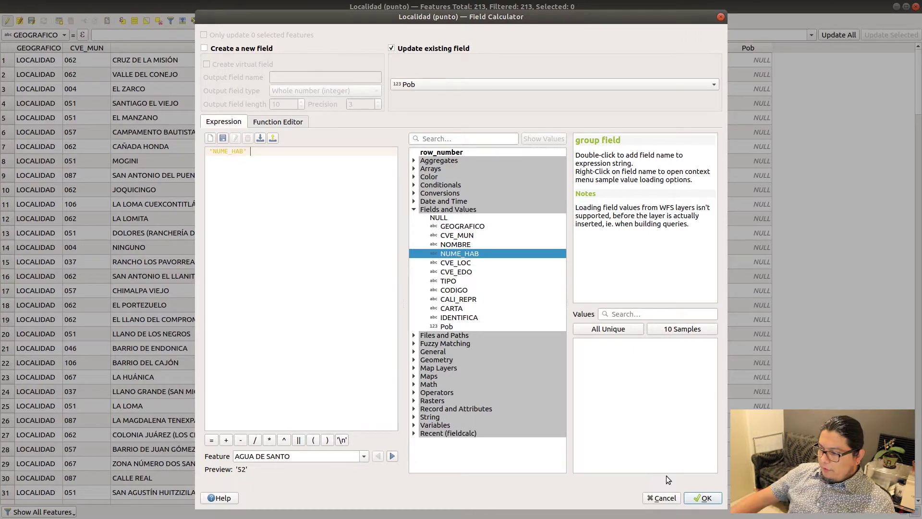
pyautogui.click(703, 498)
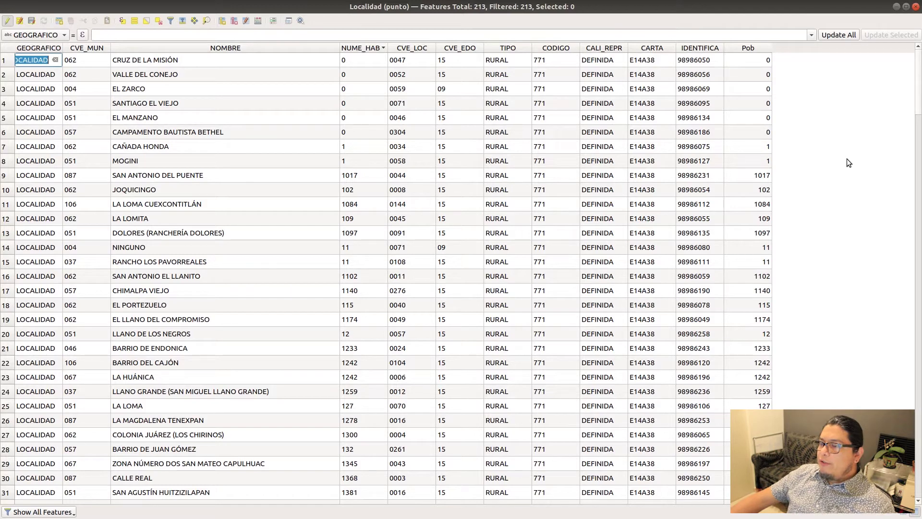
# - Sort the attribute table by Pob in ascending order and save the layer edits
pyautogui.click(763, 48)
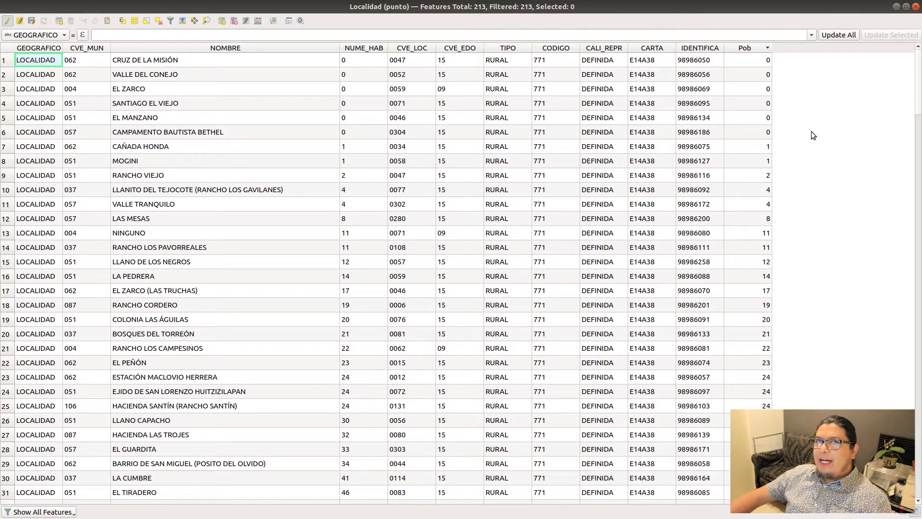
pyautogui.hotkey('ctrl', 's')
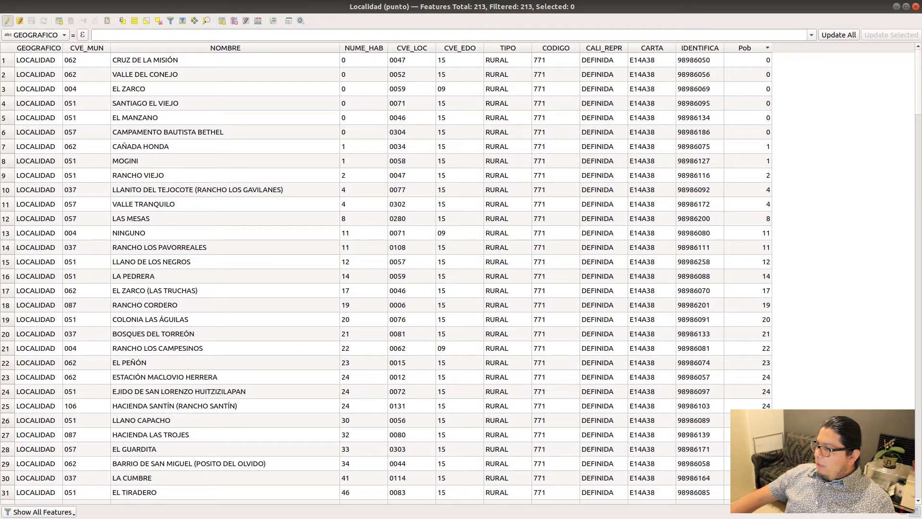
# - Switch to the symbol catalogue PDF, highlight the Localidad Abandonada entry, and return to the attribute table
pyautogui.hotkey('alt', 'Tab')
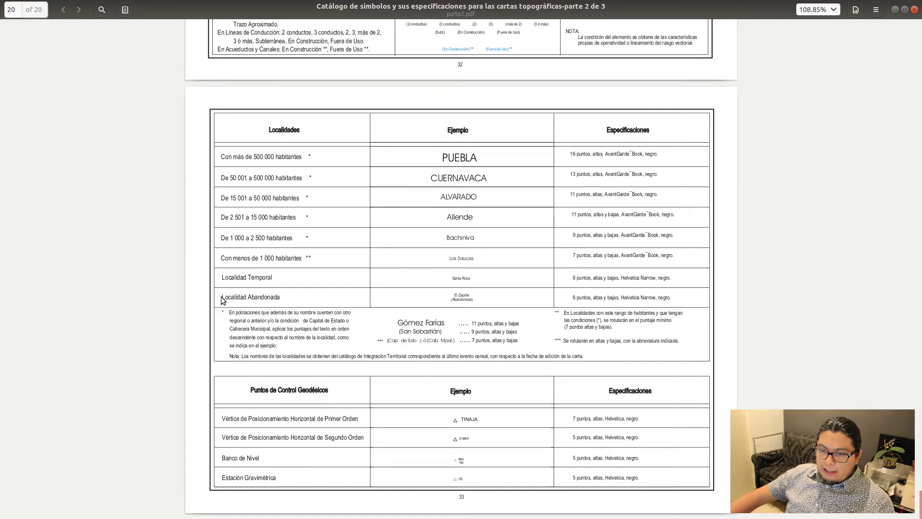
pyautogui.moveTo(222, 298); pyautogui.dragTo(279, 298)
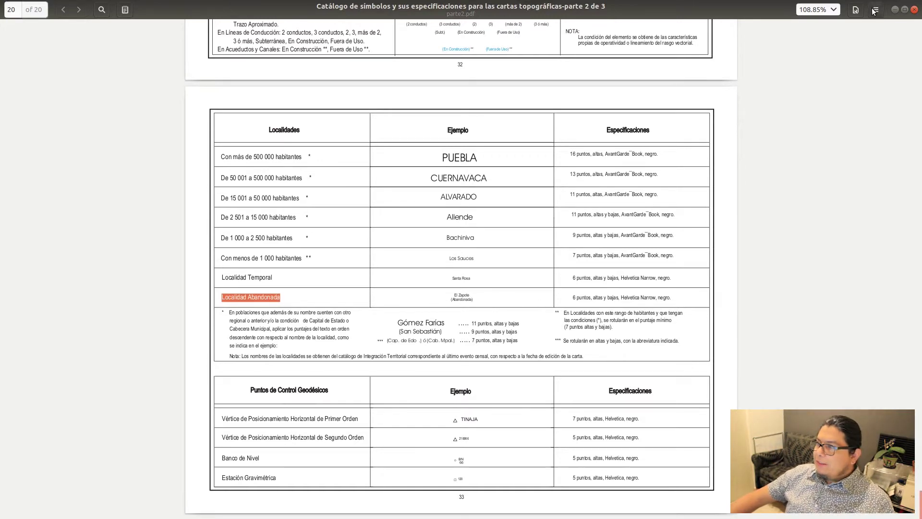
pyautogui.hotkey('alt', 'Tab')
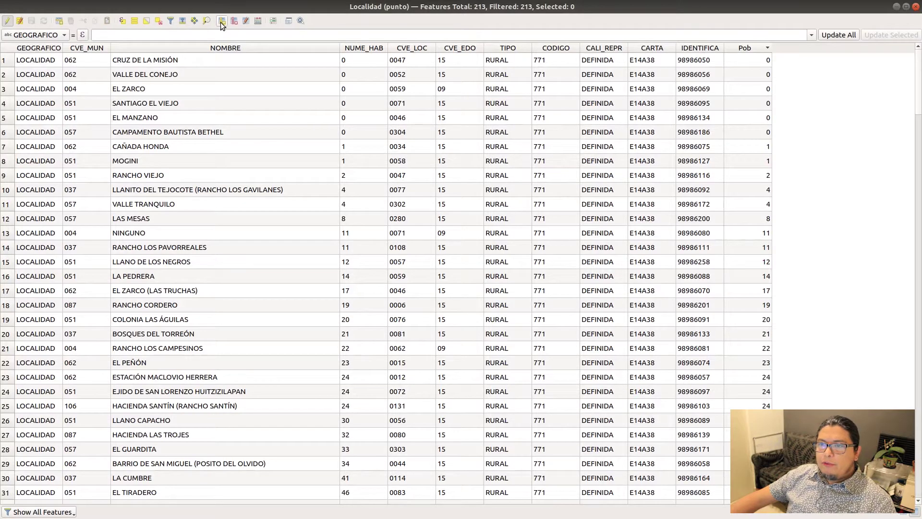
# - Add a whole number (integer) field named Texto with length 10 to the Localidad (punto) table
pyautogui.click(221, 20)
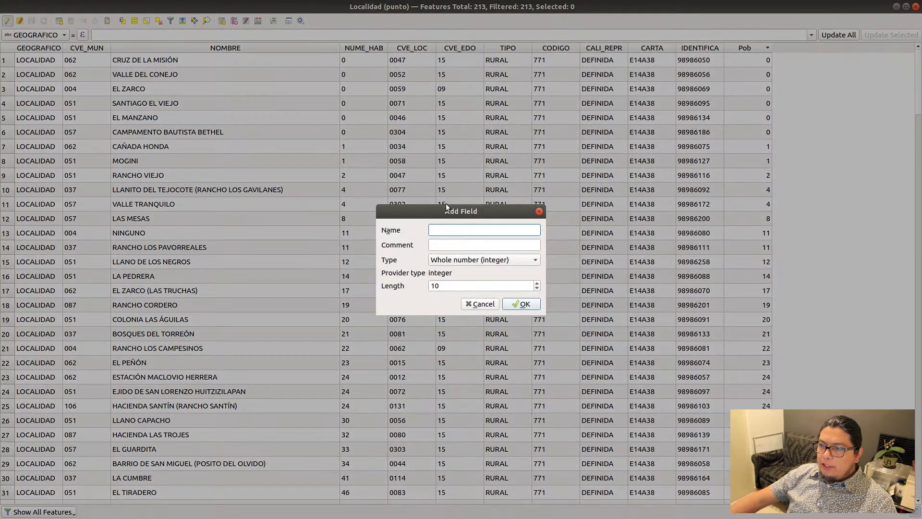
pyautogui.write('Te')
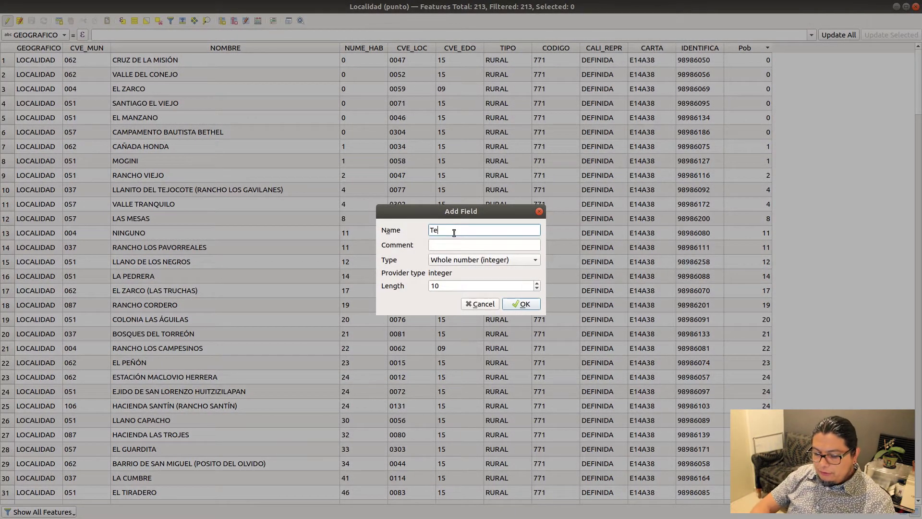
pyautogui.write('xto')
pyautogui.click(492, 262)
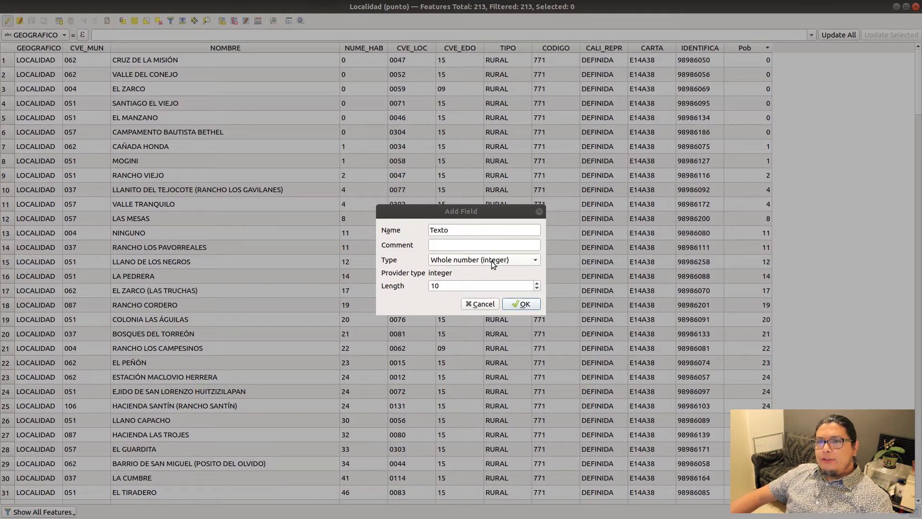
pyautogui.click(518, 307)
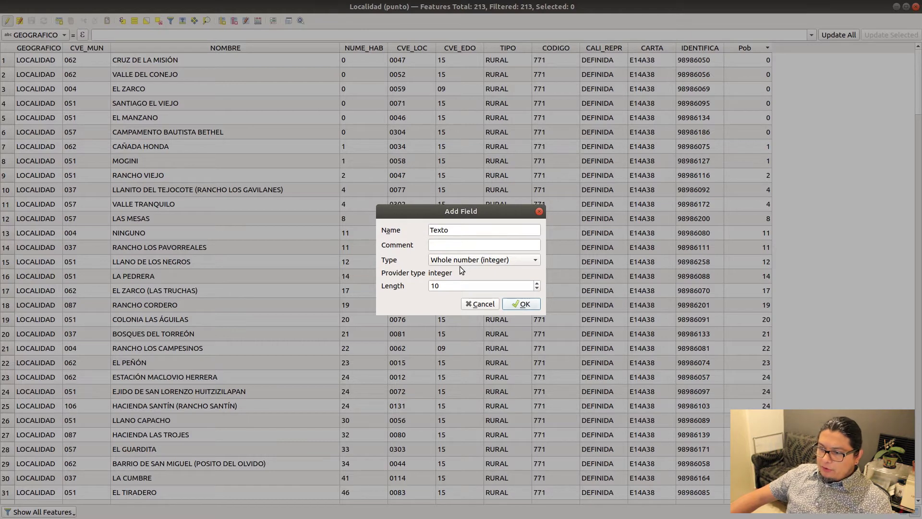
pyautogui.click(523, 306)
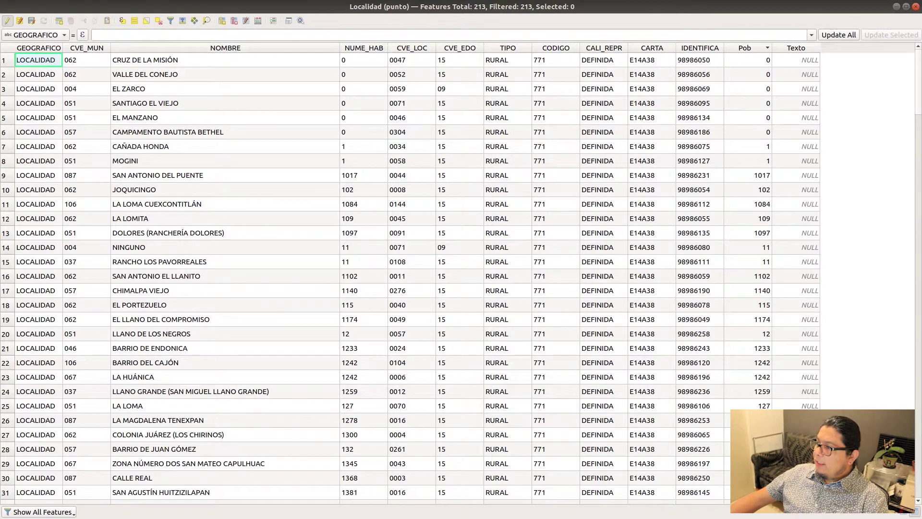
# - Check the Localidad Abandonada text size in the catalogue PDF, and set Texto to 6 for the six localities with a Pob of 0
pyautogui.hotkey('alt', 'Tab')
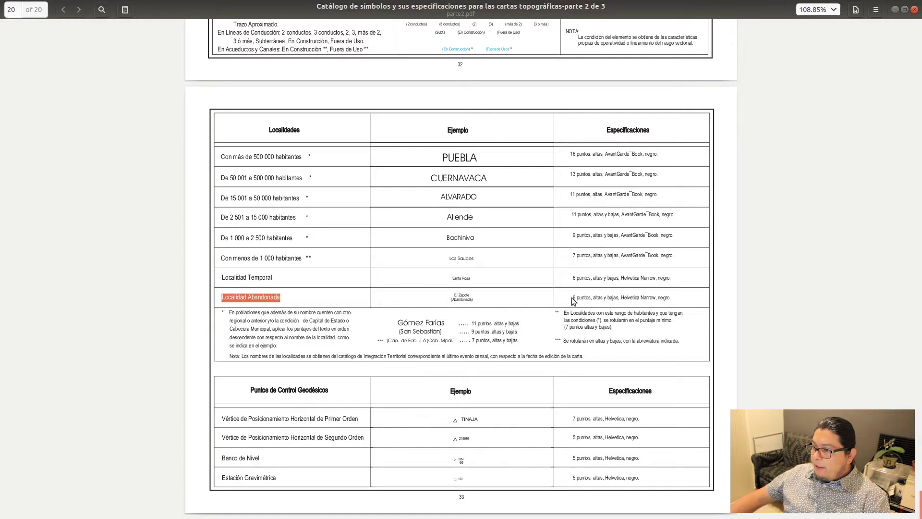
pyautogui.click(896, 10)
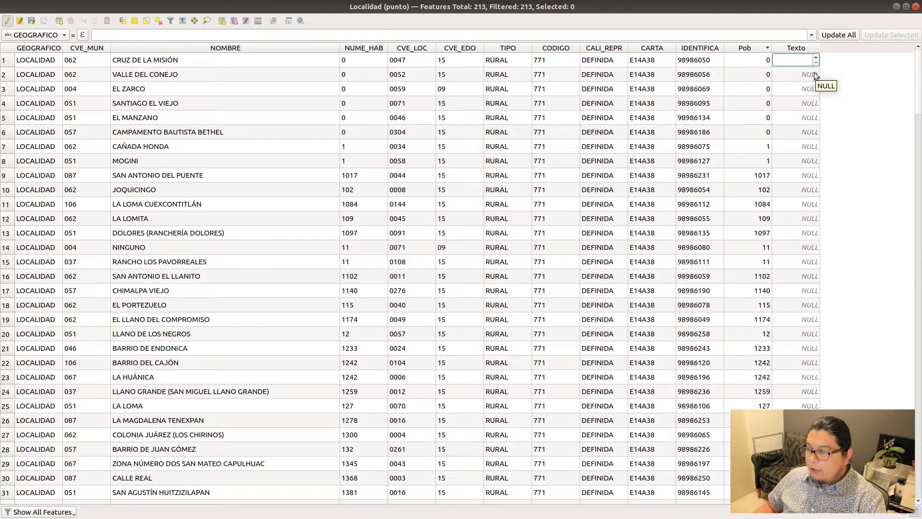
pyautogui.write('6')
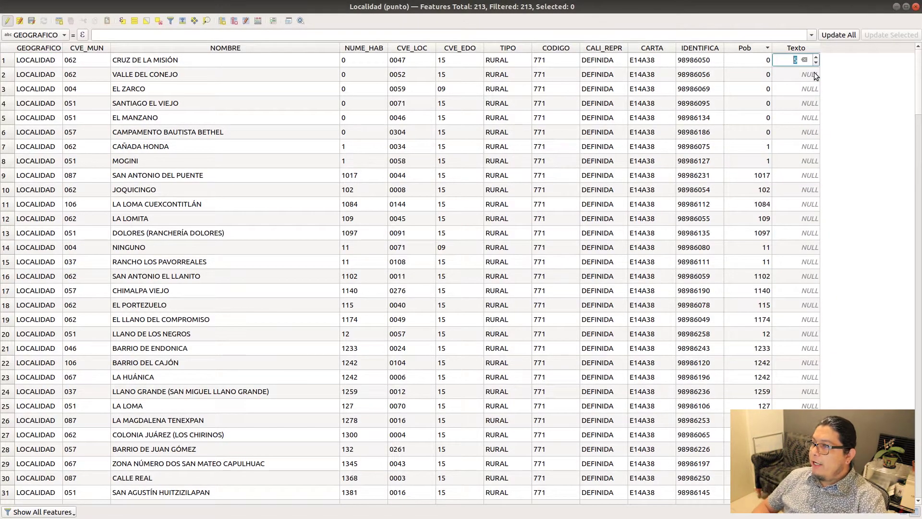
pyautogui.press('Return')
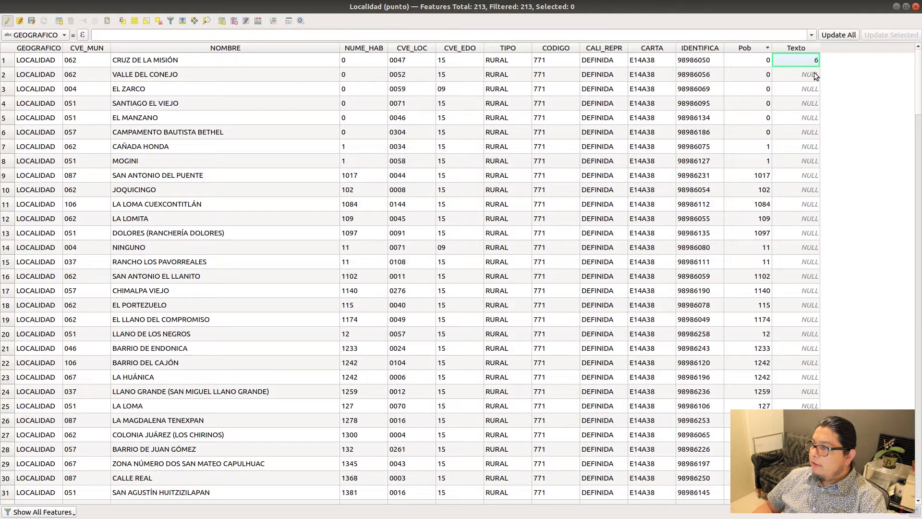
pyautogui.click(792, 74)
pyautogui.write('6')
pyautogui.click(786, 91)
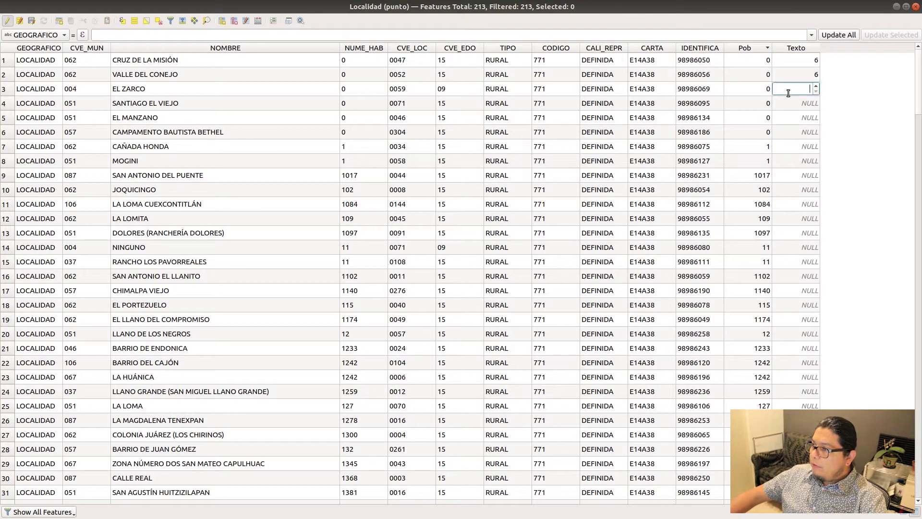
pyautogui.write('6')
pyautogui.click(789, 99)
pyautogui.write('6')
pyautogui.click(792, 117)
pyautogui.write('6')
pyautogui.click(792, 130)
pyautogui.write('6')
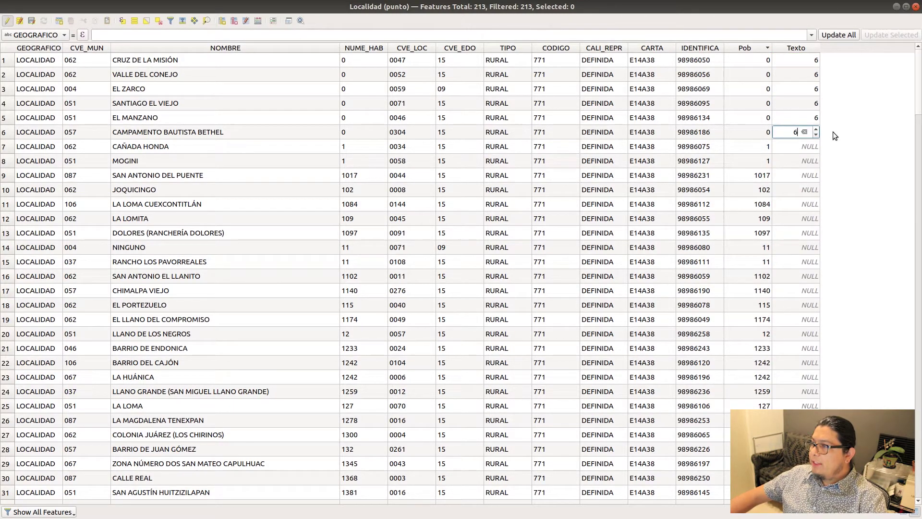
pyautogui.press('Return')
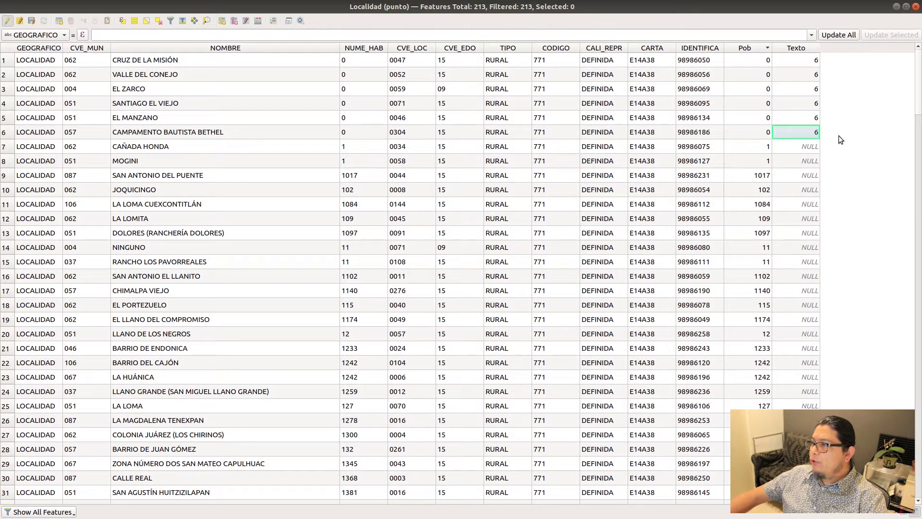
# - Re-sort the attribute table by Pob in ascending numeric order
pyautogui.click(763, 49)
pyautogui.click(763, 47)
pyautogui.press('Down')
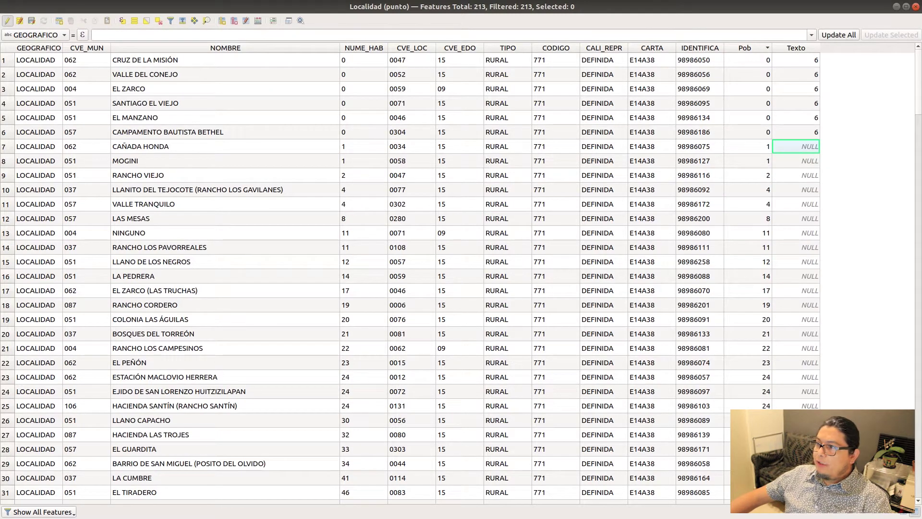
# - Consult the catalogue's size for localities under 1 000 inhabitants, and select features with the expression "Pob" <1000
pyautogui.hotkey('alt', 'Tab')
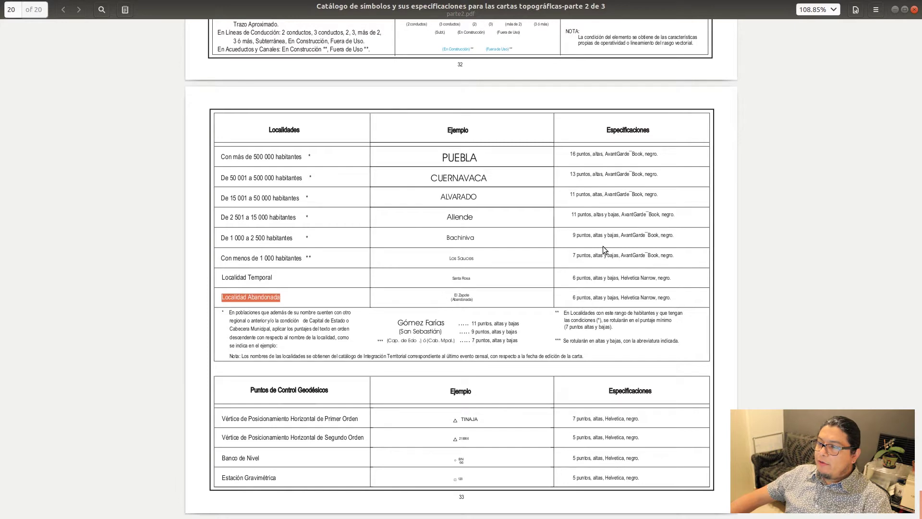
pyautogui.click(895, 10)
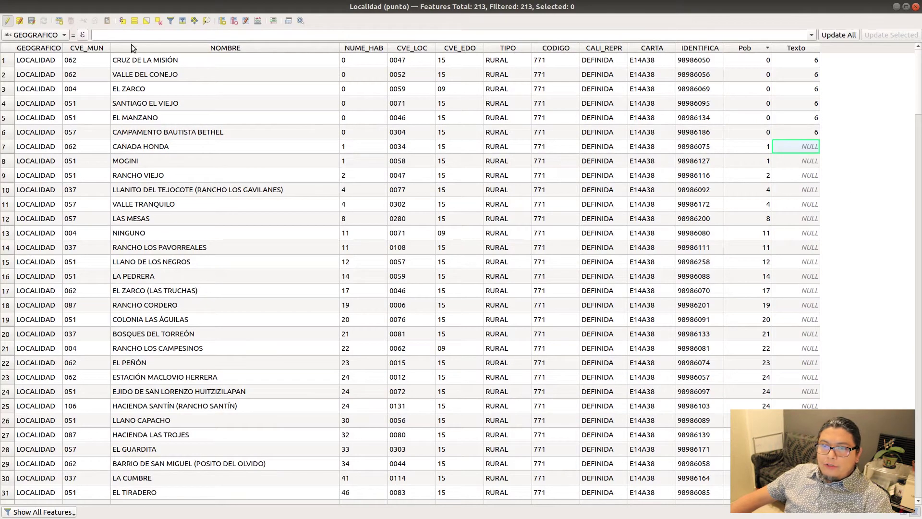
pyautogui.click(122, 22)
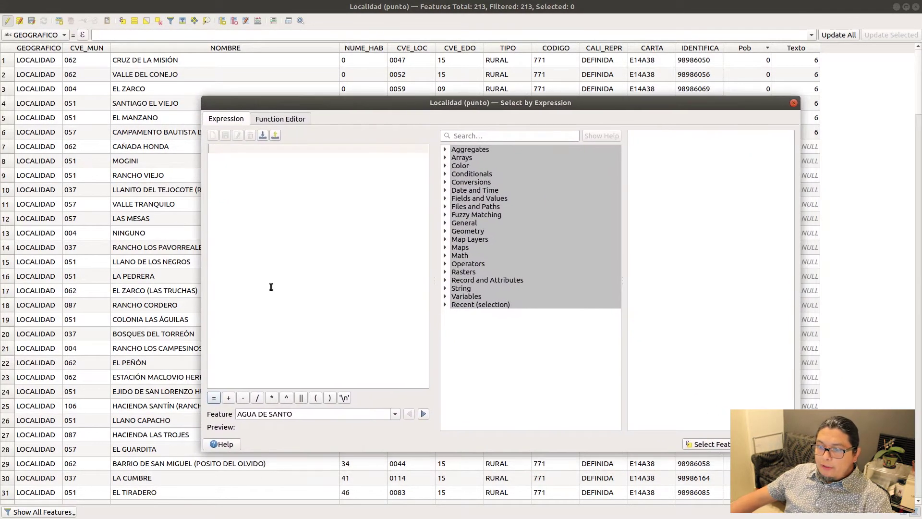
pyautogui.click(447, 197)
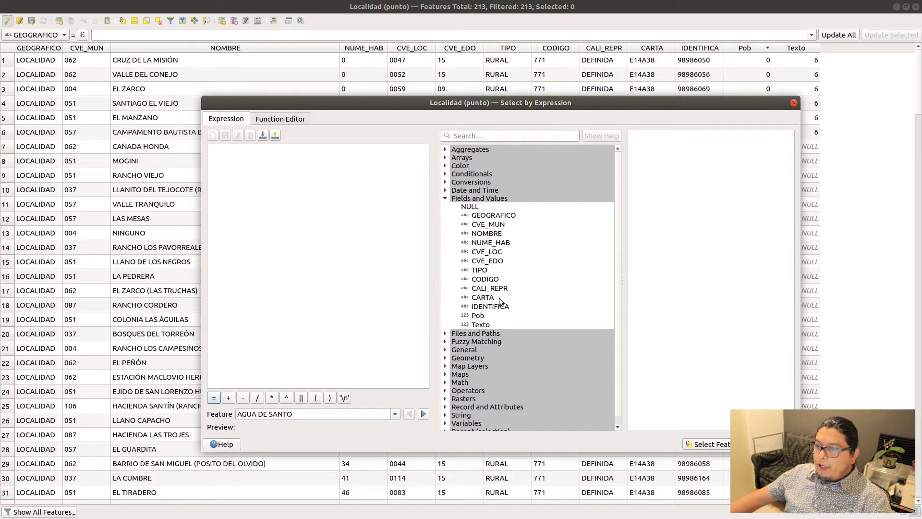
pyautogui.doubleClick(502, 243)
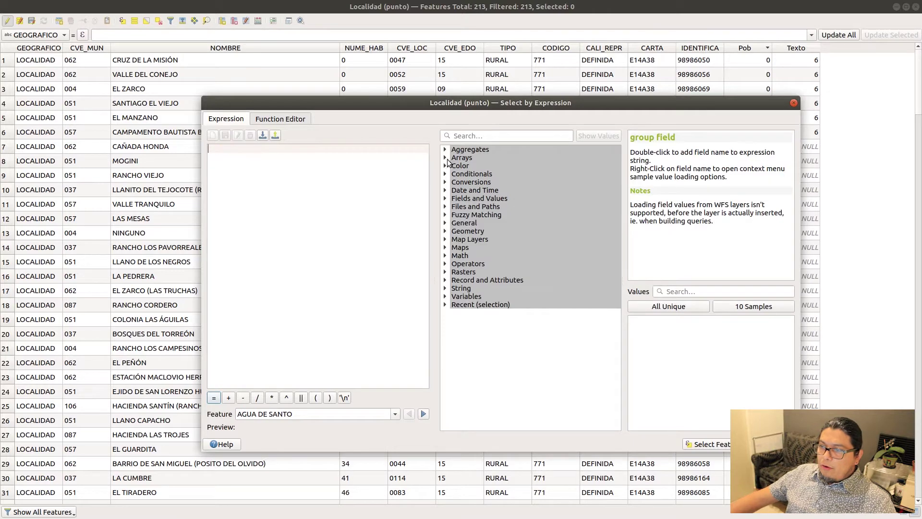
pyautogui.click(446, 198)
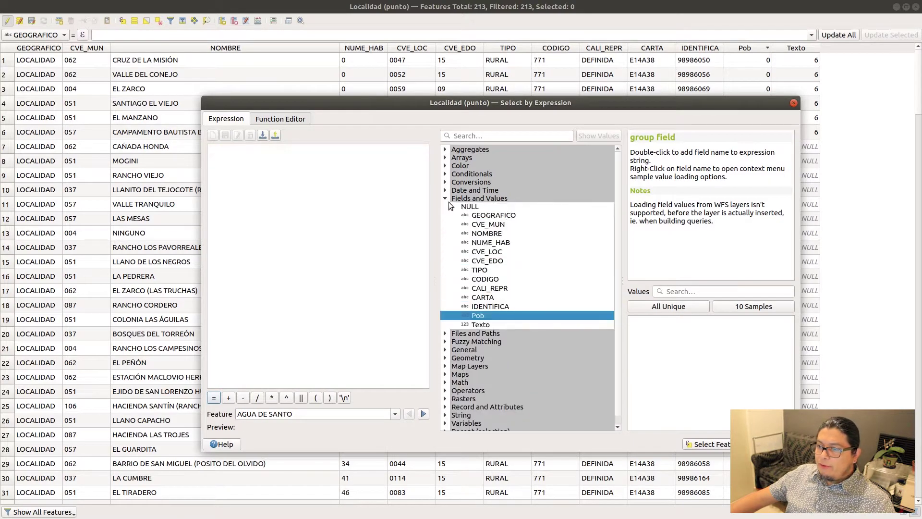
pyautogui.doubleClick(488, 317)
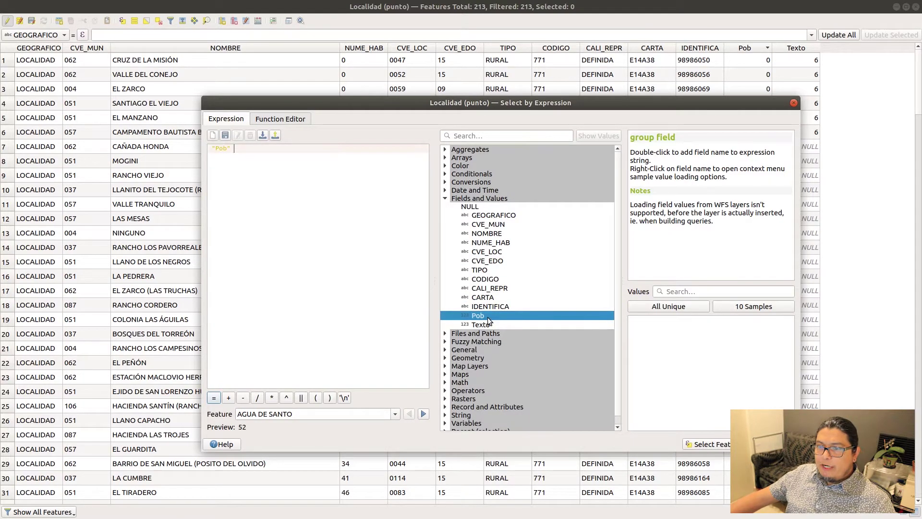
pyautogui.write('<1000')
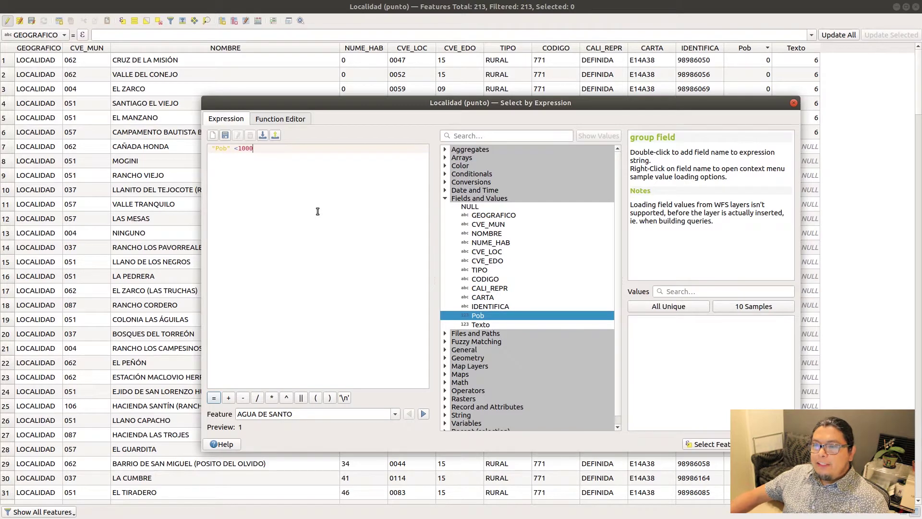
pyautogui.click(715, 445)
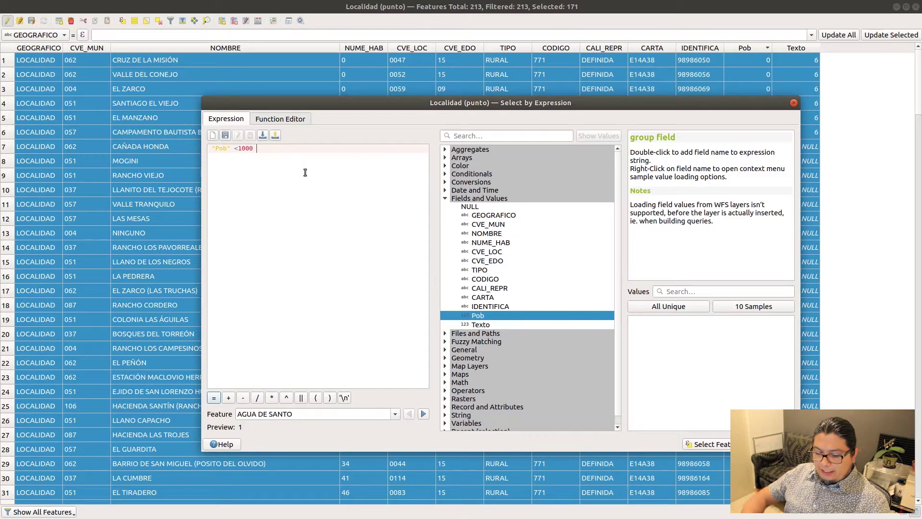
# - Extend the selection expression to "Pob" <1000 and "Pob" >0, reselect the features and close the expression dialog
pyautogui.write('and')
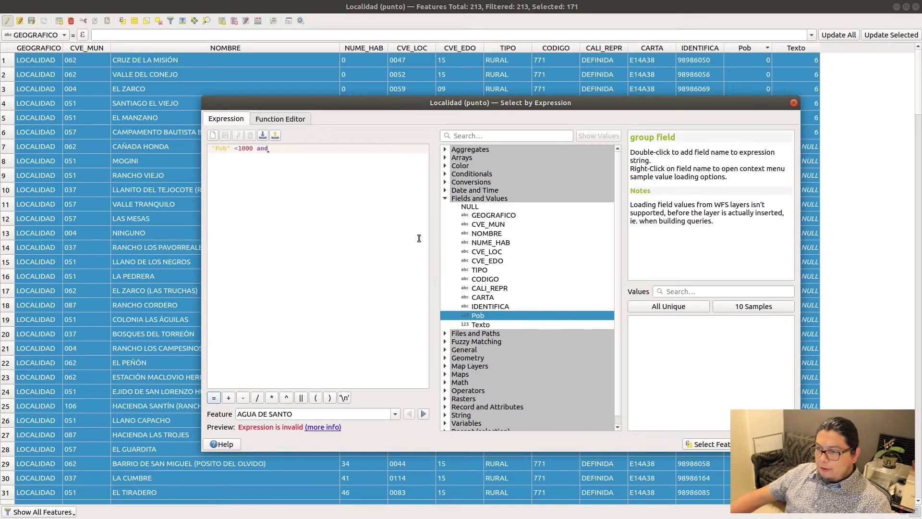
pyautogui.doubleClick(491, 315)
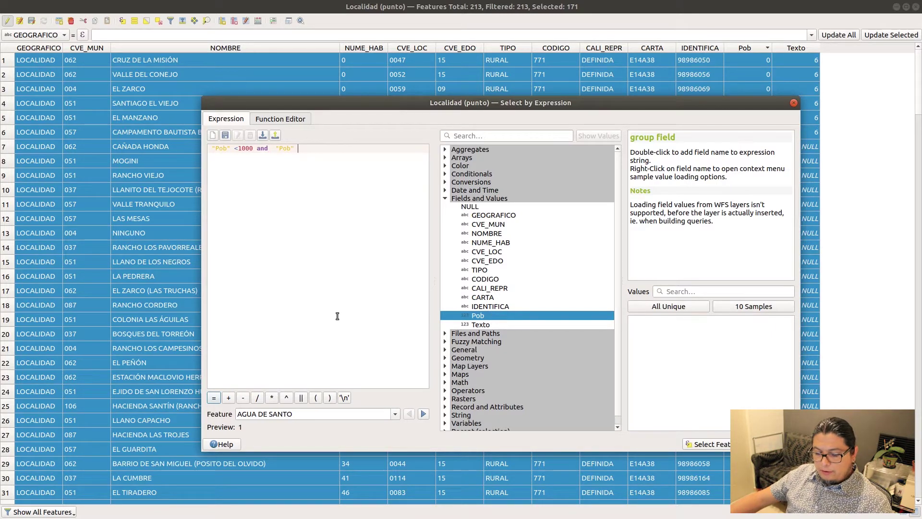
pyautogui.write('<')
pyautogui.press('BackSpace')
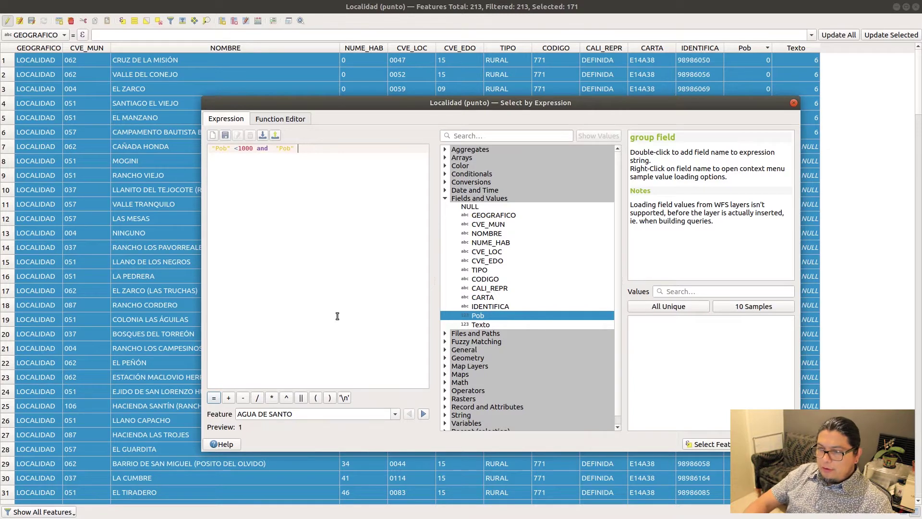
pyautogui.write('>0')
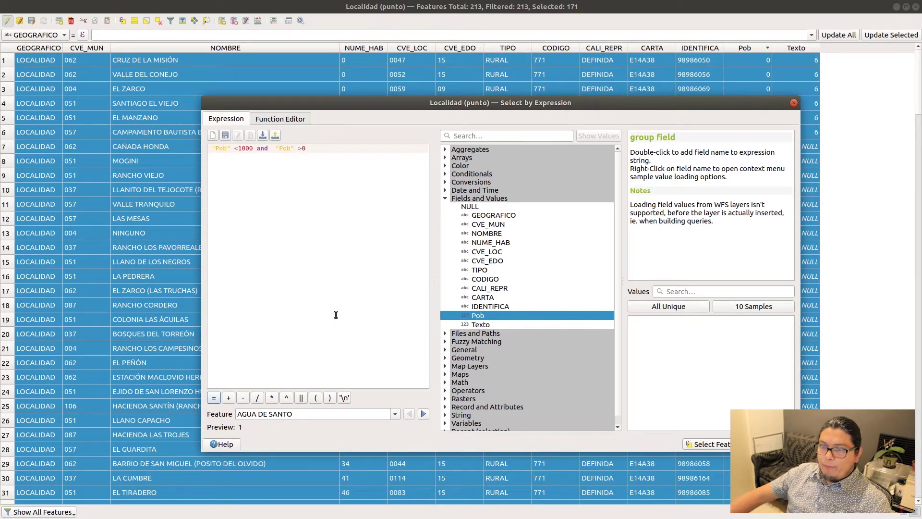
pyautogui.click(711, 444)
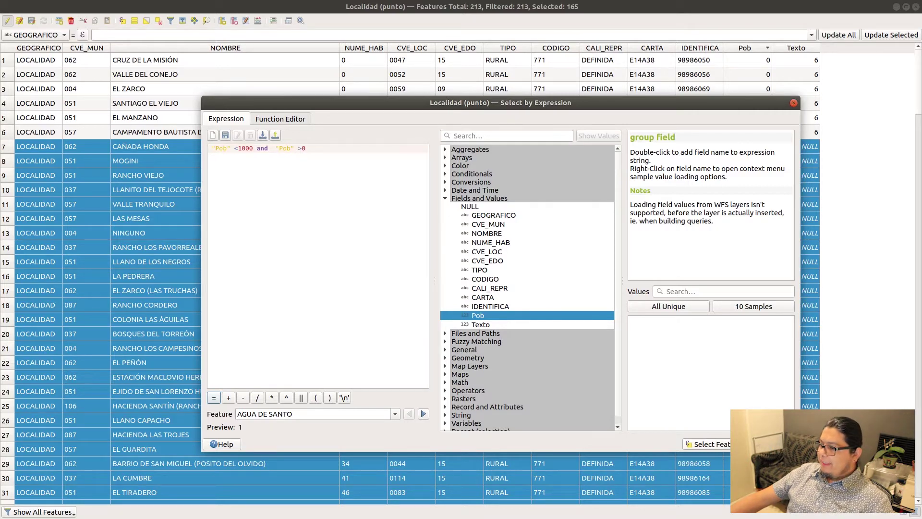
pyautogui.click(778, 443)
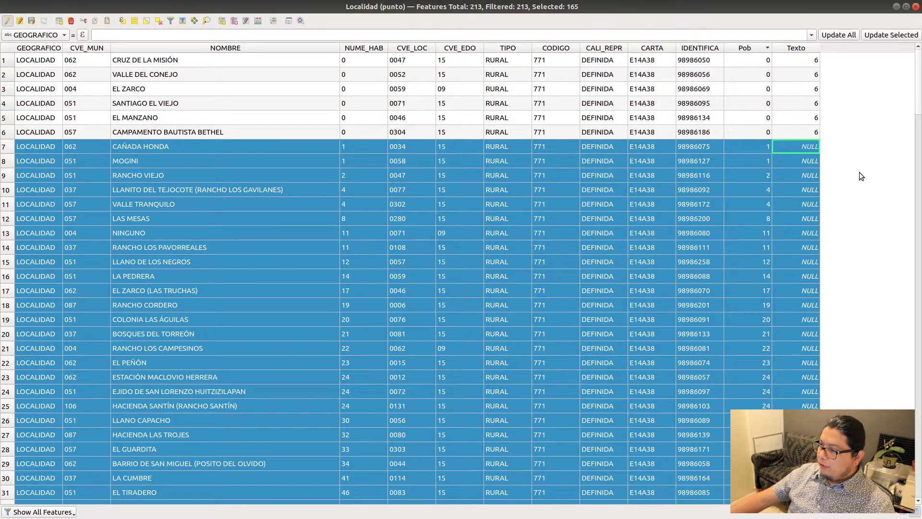
# - Update the existing Texto field to 7 for only the selected features with the Field Calculator
pyautogui.scroll(-20, 768, 179)
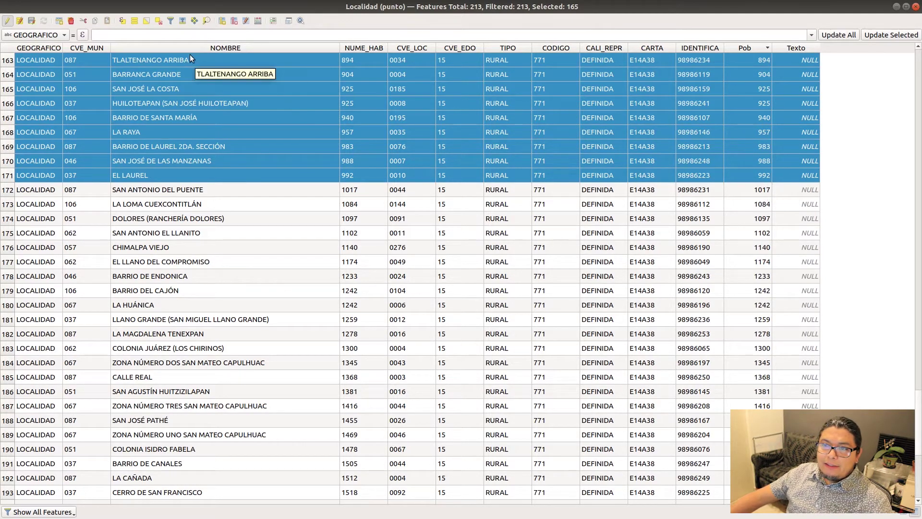
pyautogui.click(258, 22)
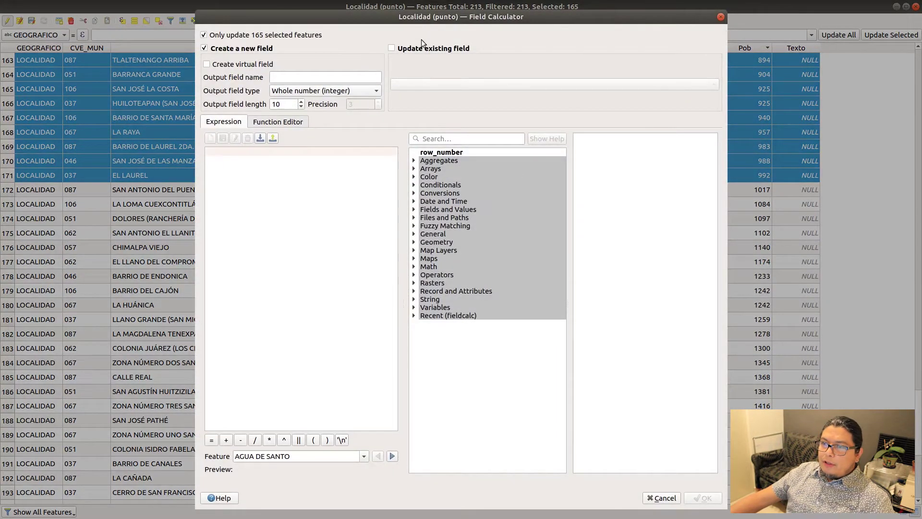
pyautogui.click(423, 48)
pyautogui.click(430, 82)
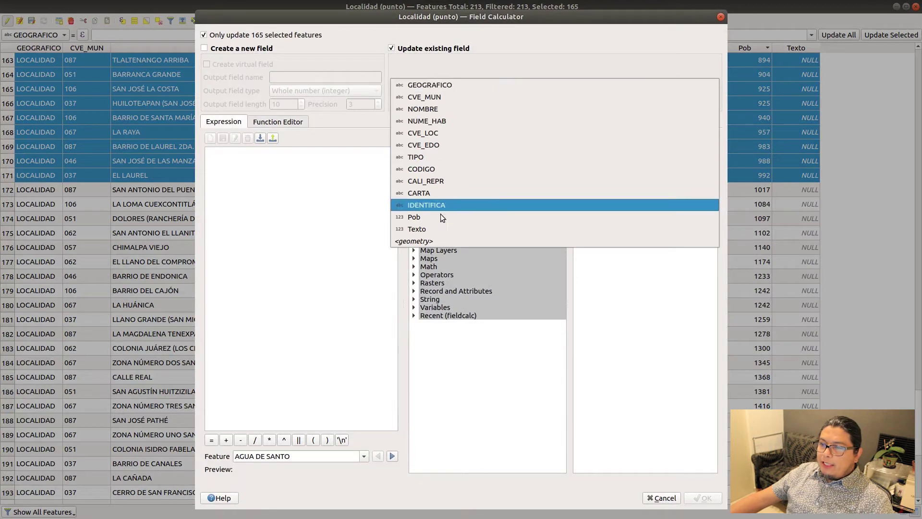
pyautogui.click(437, 225)
pyautogui.click(247, 156)
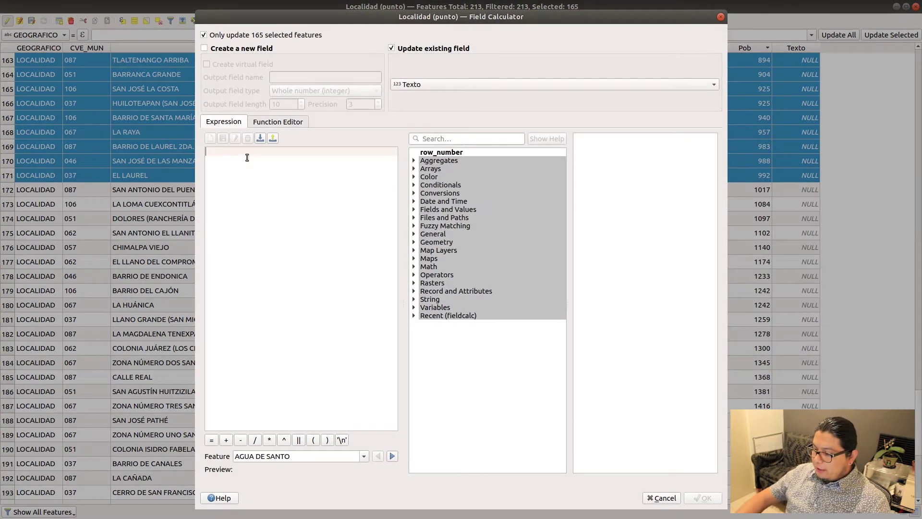
pyautogui.write('7')
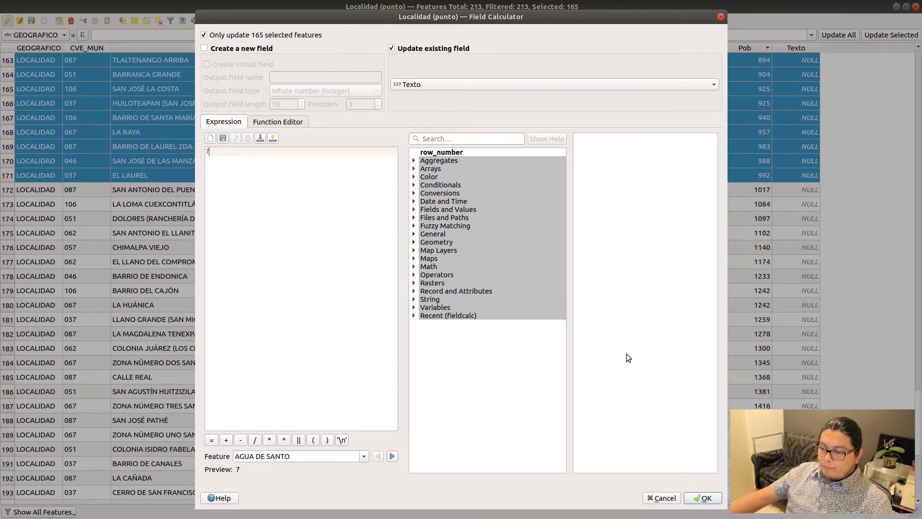
pyautogui.click(703, 499)
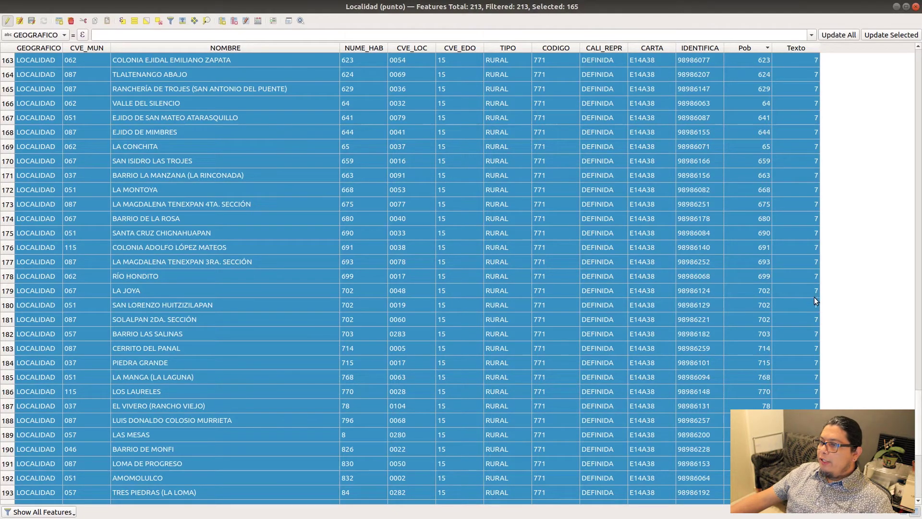
# - Review the updated Texto values, highlight "De 1 000 a 2 500 habitantes" in the catalogue PDF, and return to the attribute table
pyautogui.scroll(-7, 813, 307)
pyautogui.scroll(20, 871, 278)
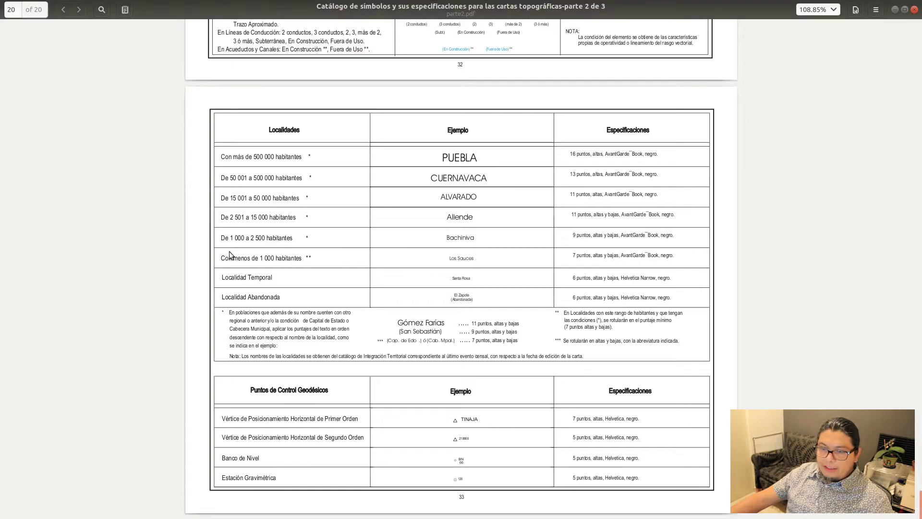
pyautogui.moveTo(220, 240); pyautogui.dragTo(236, 242)
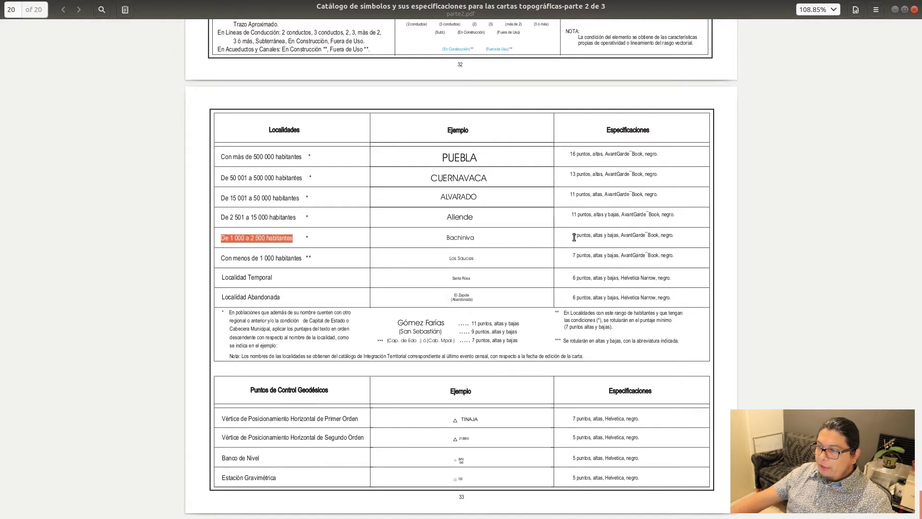
pyautogui.click(895, 9)
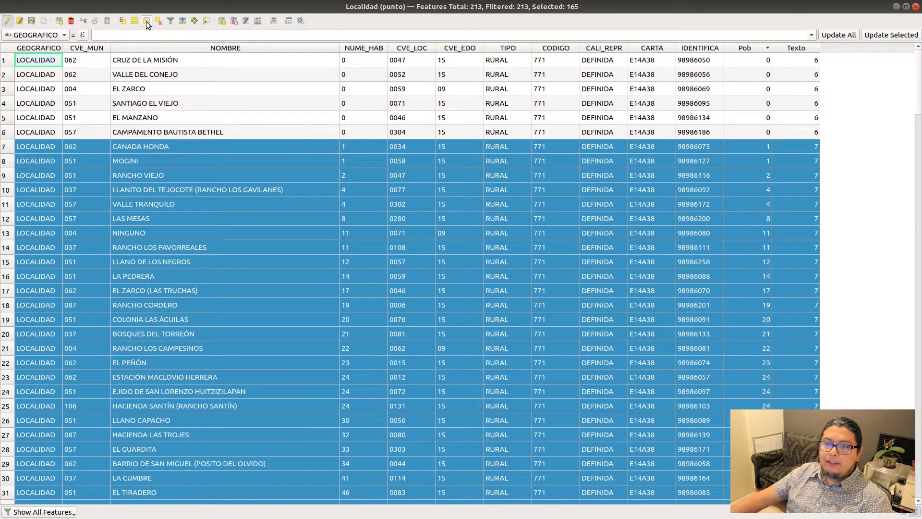
# - Start a new select-by-expression query on the locality layer with the condition "Pob" >= 1000
pyautogui.click(122, 21)
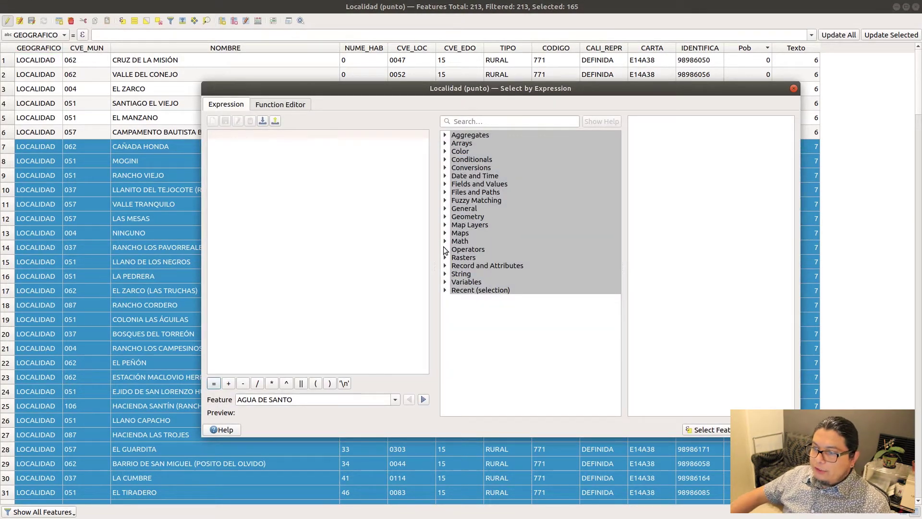
pyautogui.click(445, 186)
pyautogui.doubleClick(479, 301)
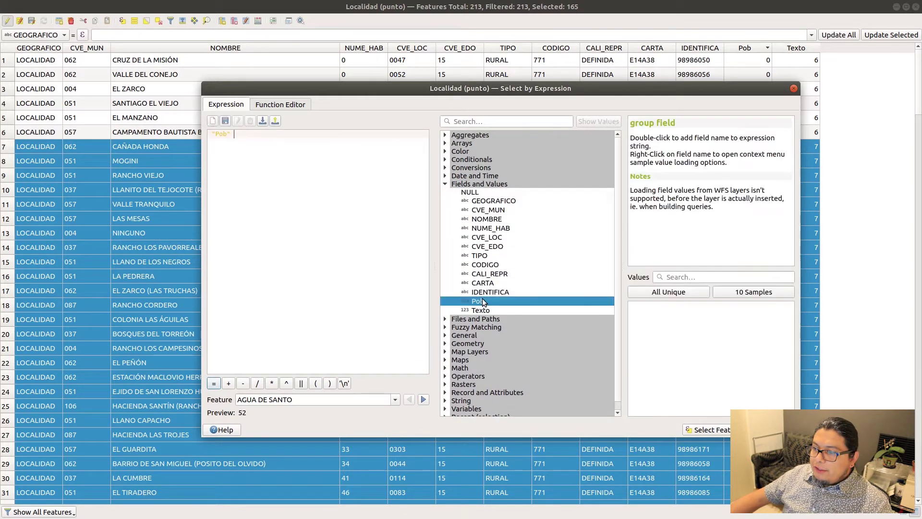
pyautogui.scroll(-1, 480, 376)
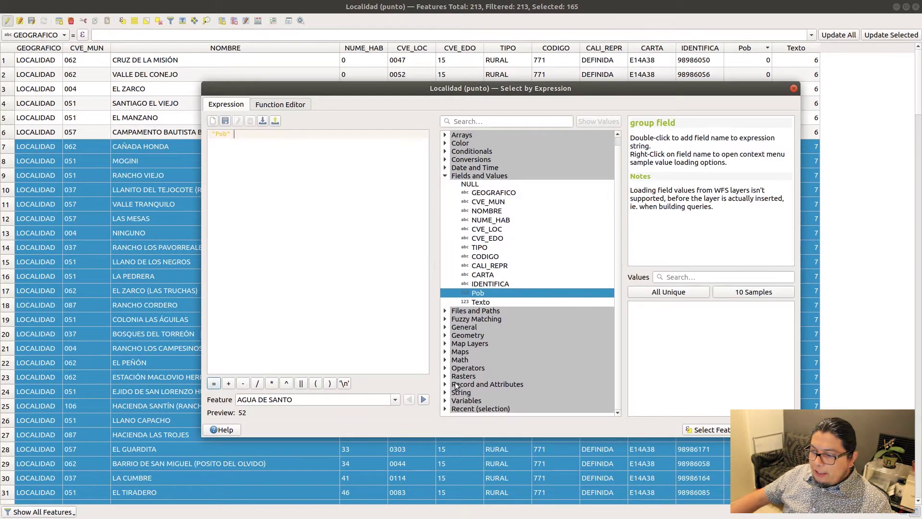
pyautogui.click(446, 367)
pyautogui.scroll(-5, 473, 372)
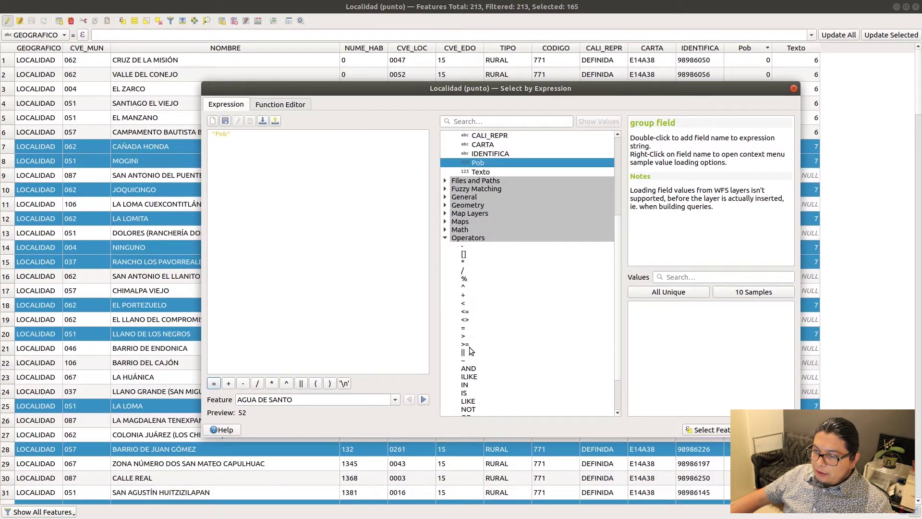
pyautogui.doubleClick(467, 343)
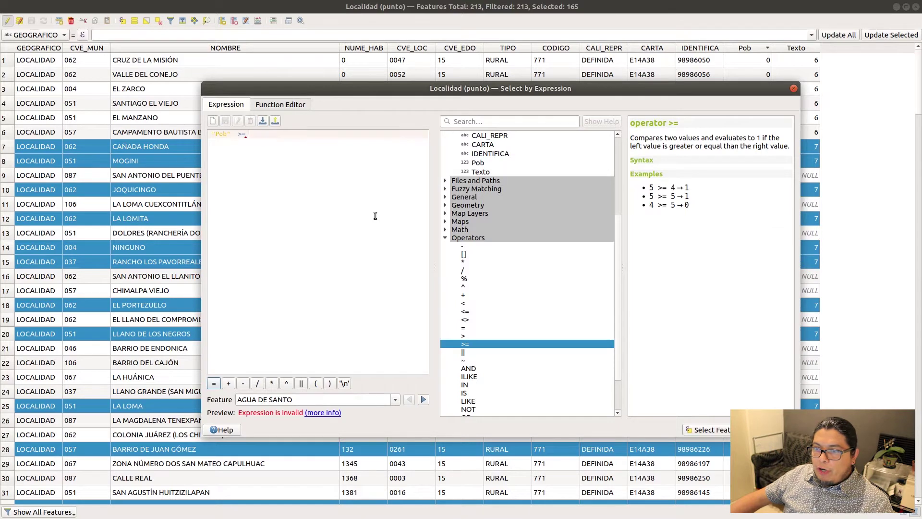
pyautogui.write('1000')
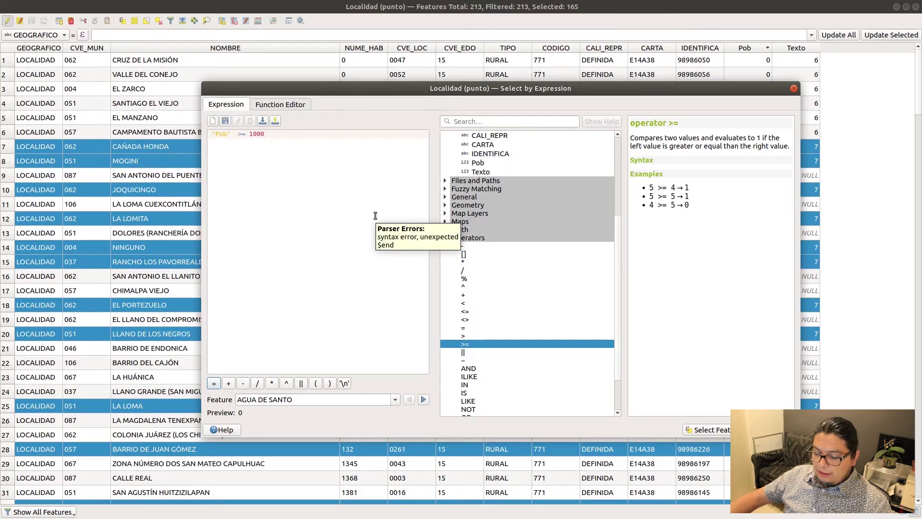
# - Extend the expression with and "Pob" <2500, select the matching features and close the expression dialog
pyautogui.write(' and')
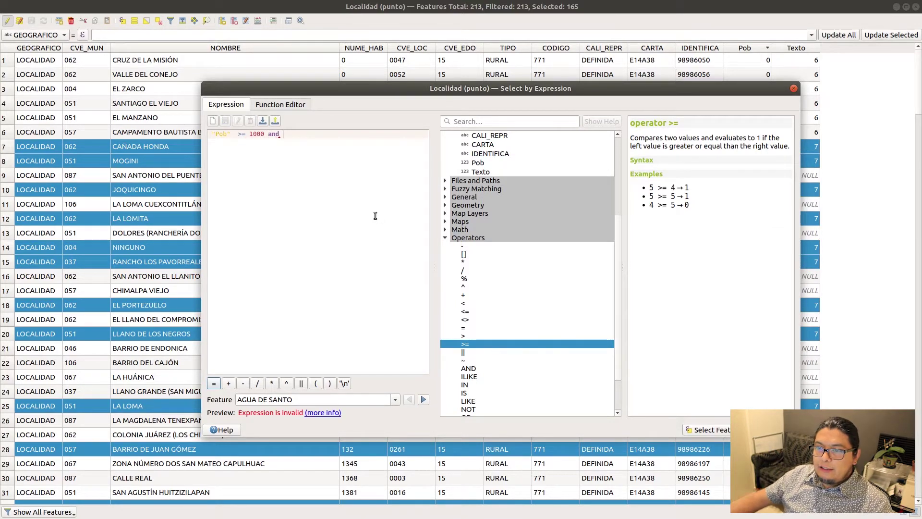
pyautogui.doubleClick(494, 164)
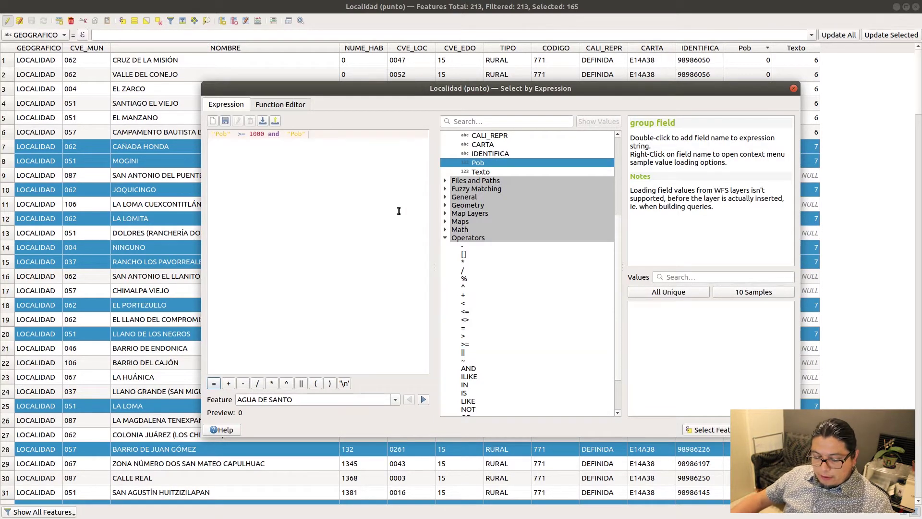
pyautogui.write('<')
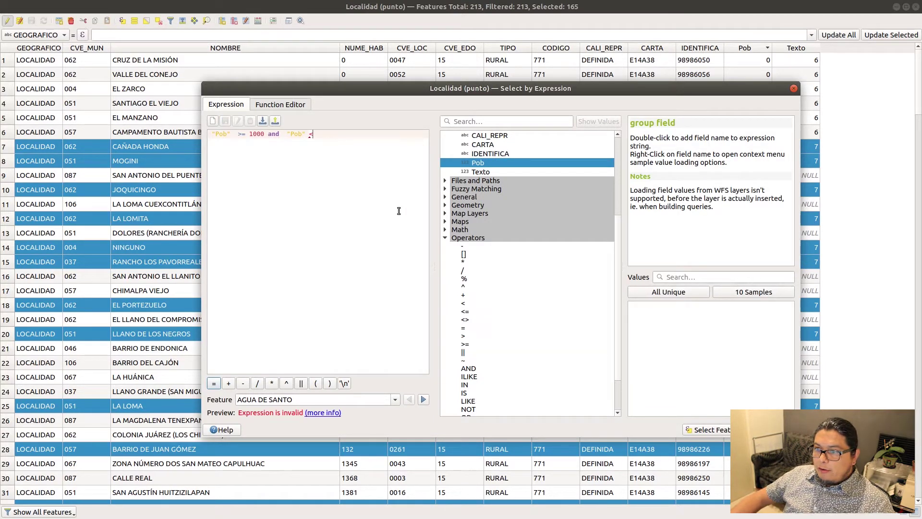
pyautogui.write('250')
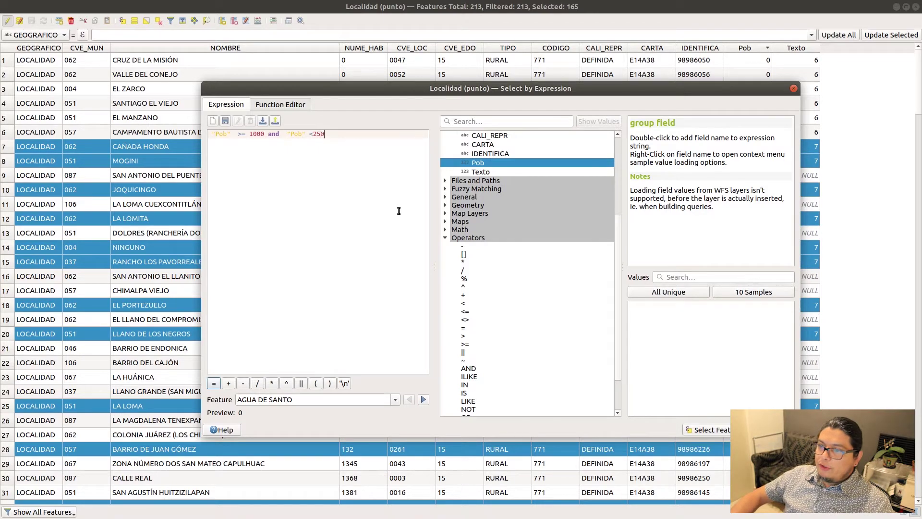
pyautogui.write('0')
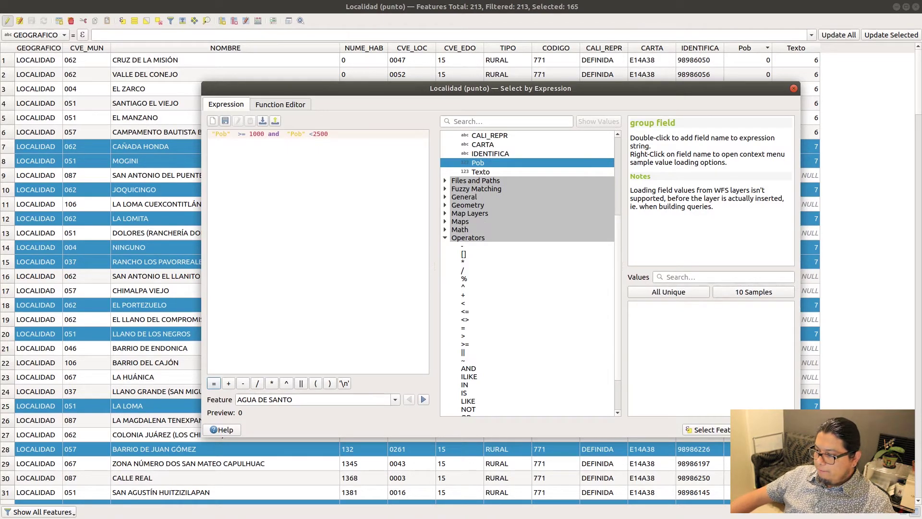
pyautogui.click(737, 429)
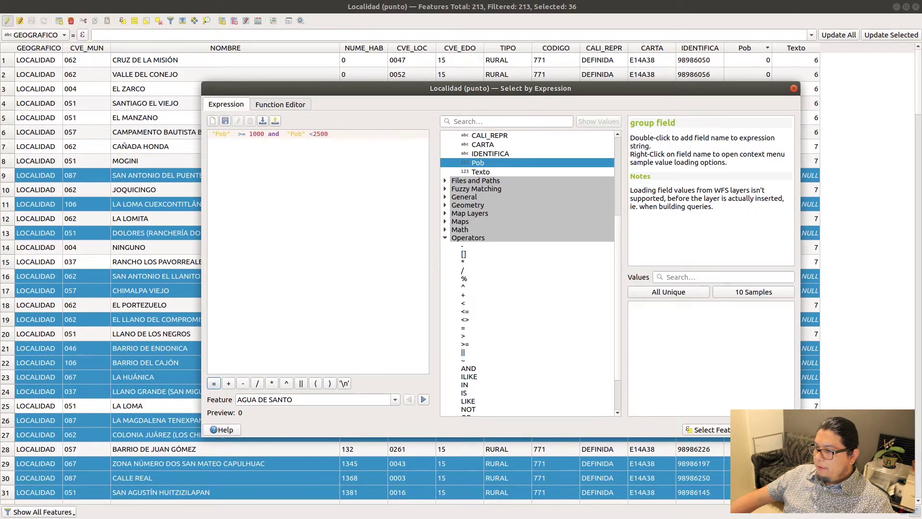
pyautogui.click(779, 430)
# - Sort the attribute table by Pob in ascending order and check the population range covered by the selected rows
pyautogui.click(763, 48)
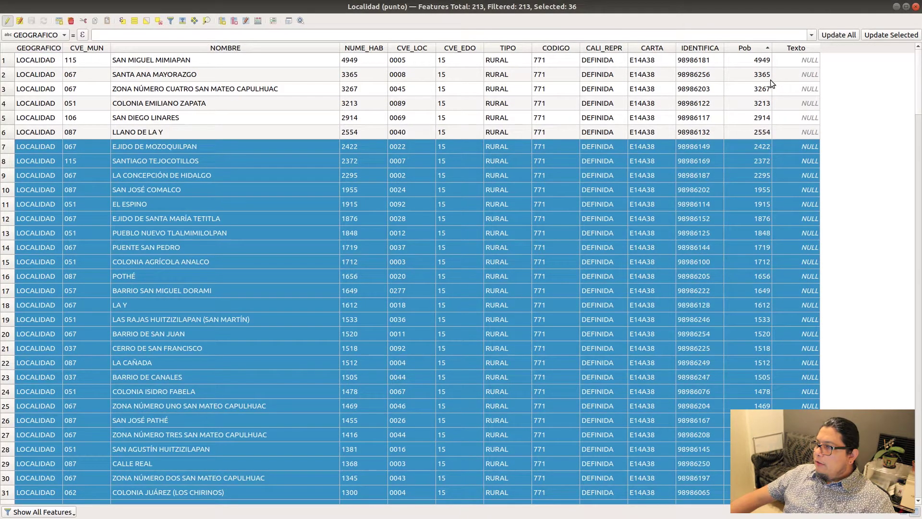
pyautogui.click(767, 48)
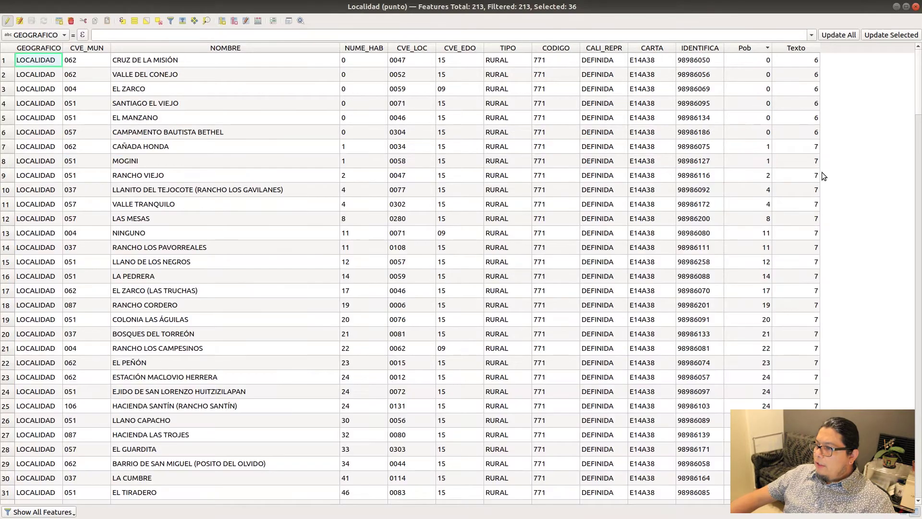
pyautogui.scroll(-16, 836, 190)
pyautogui.scroll(-20, 837, 190)
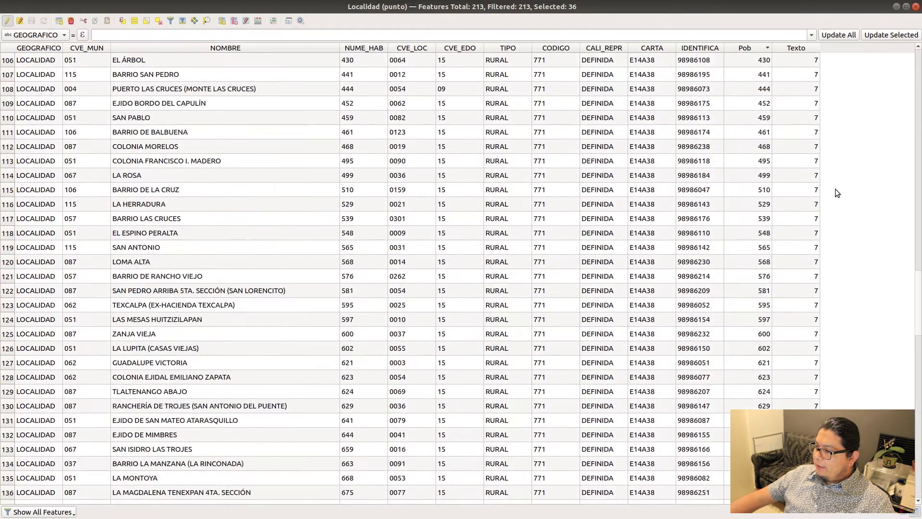
pyautogui.scroll(-3, 840, 211)
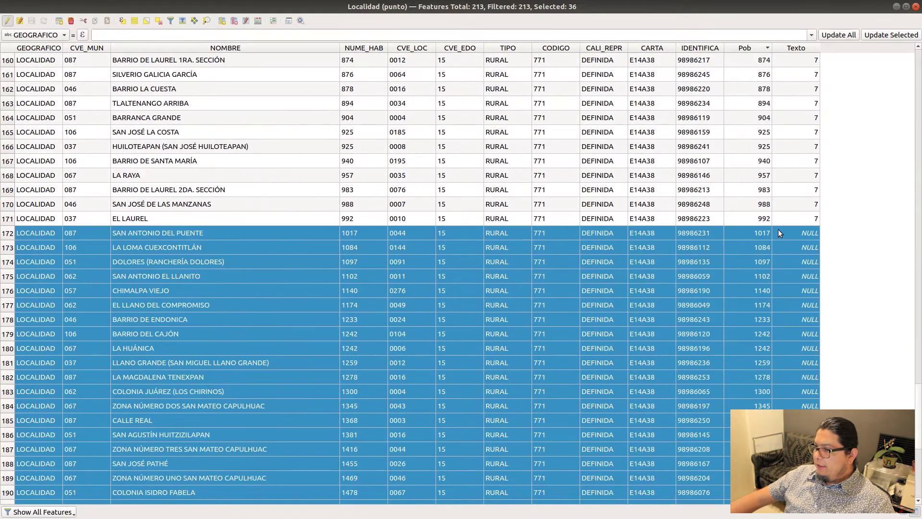
pyautogui.scroll(-3, 768, 231)
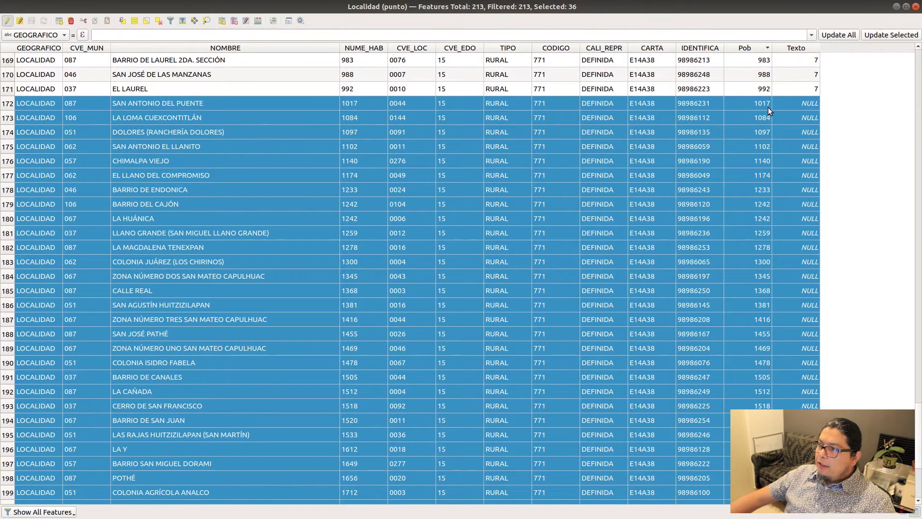
pyautogui.scroll(-5, 757, 230)
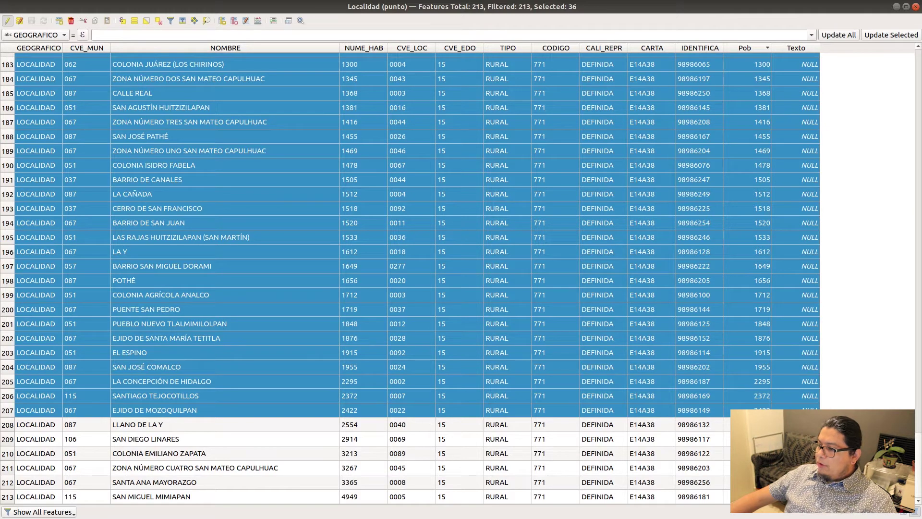
# - Update the existing Texto field to 9 for only the selected features with the Field Calculator
pyautogui.click(259, 21)
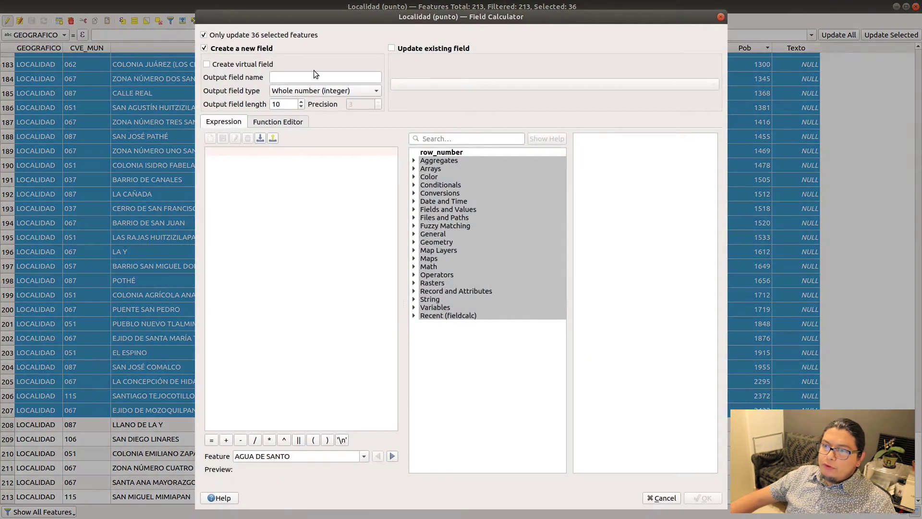
pyautogui.click(391, 49)
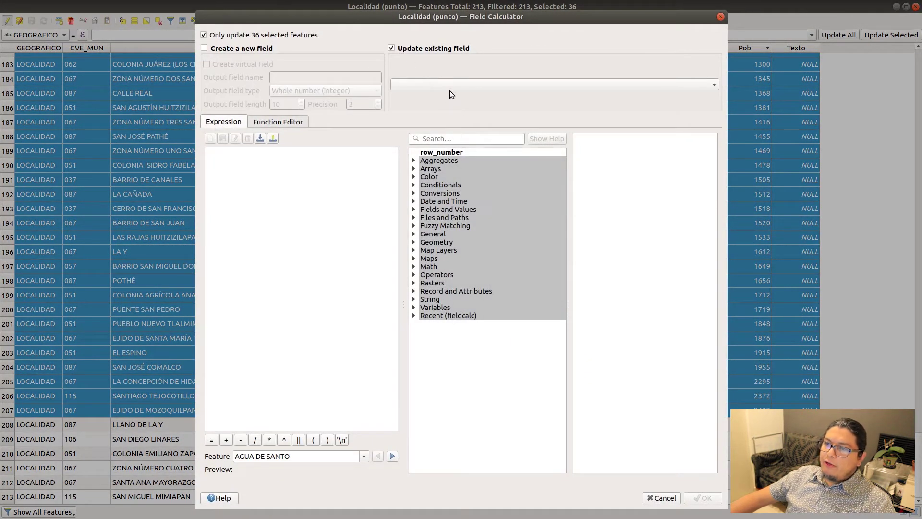
pyautogui.click(420, 85)
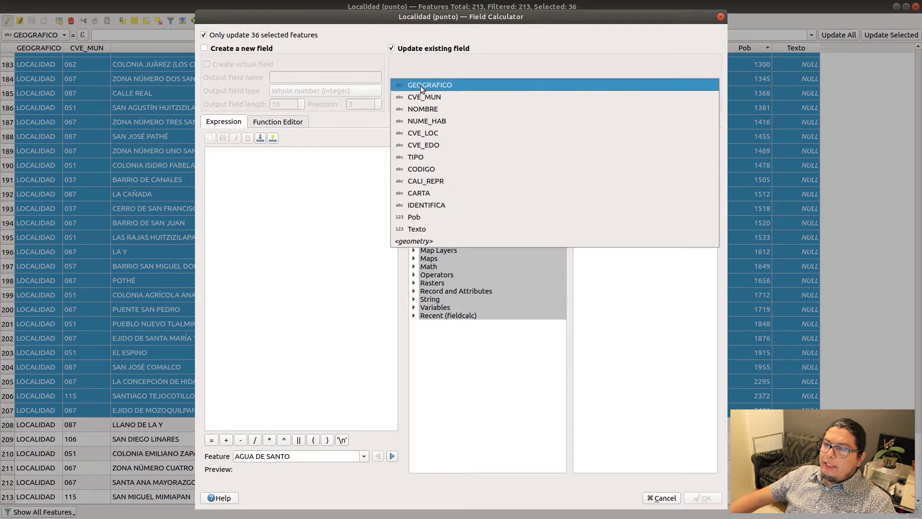
pyautogui.click(435, 227)
pyautogui.click(336, 221)
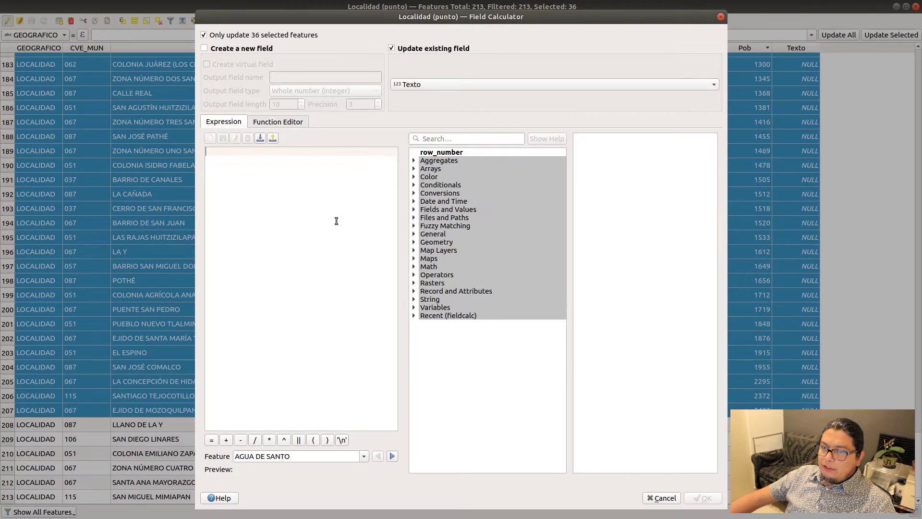
pyautogui.write('9')
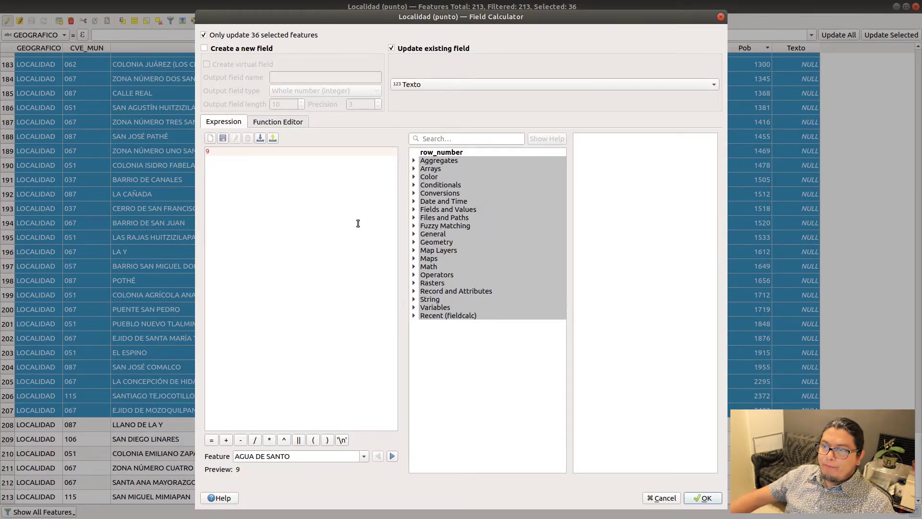
pyautogui.click(711, 500)
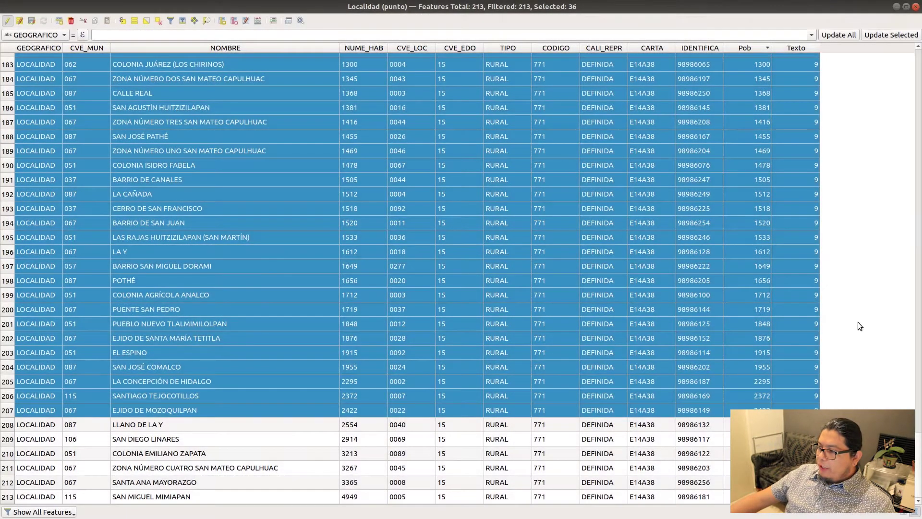
# - Review the Texto values against the Pob values throughout the attribute table
pyautogui.scroll(9, 885, 241)
pyautogui.scroll(20, 886, 251)
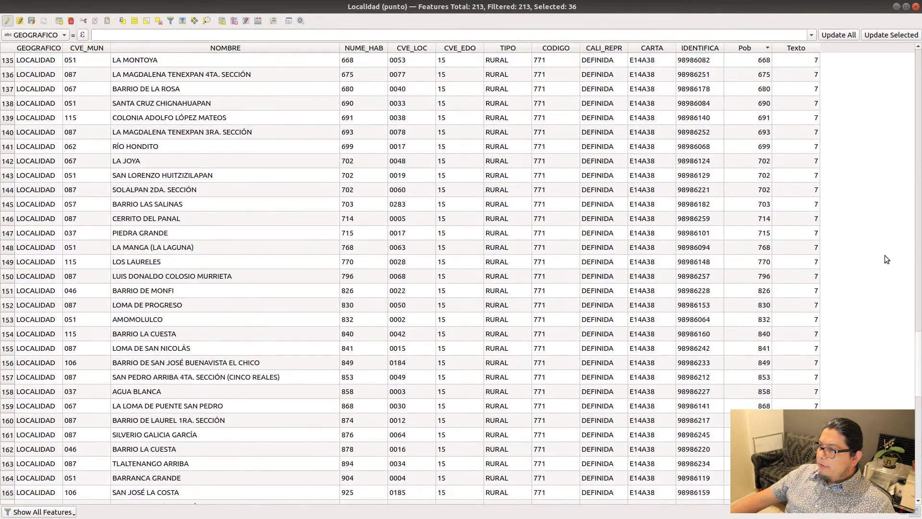
pyautogui.scroll(10, 885, 249)
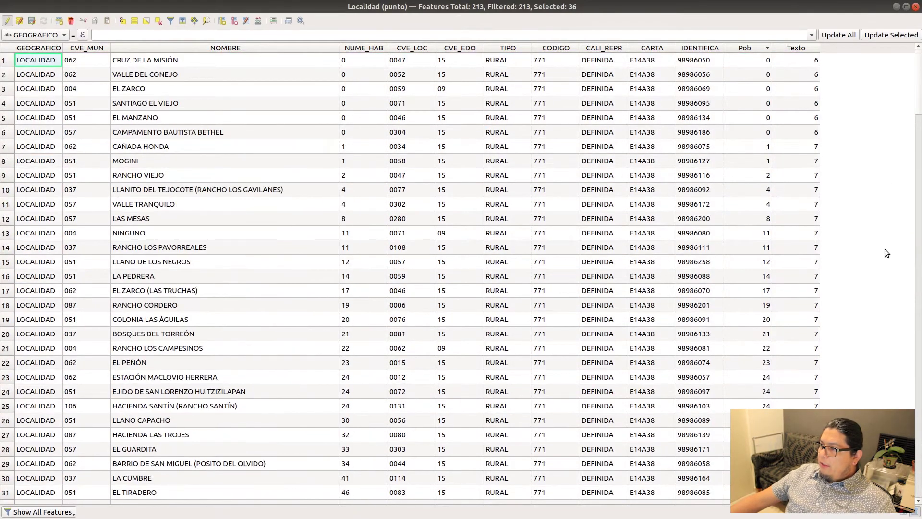
pyautogui.scroll(-20, 880, 254)
pyautogui.scroll(-20, 892, 246)
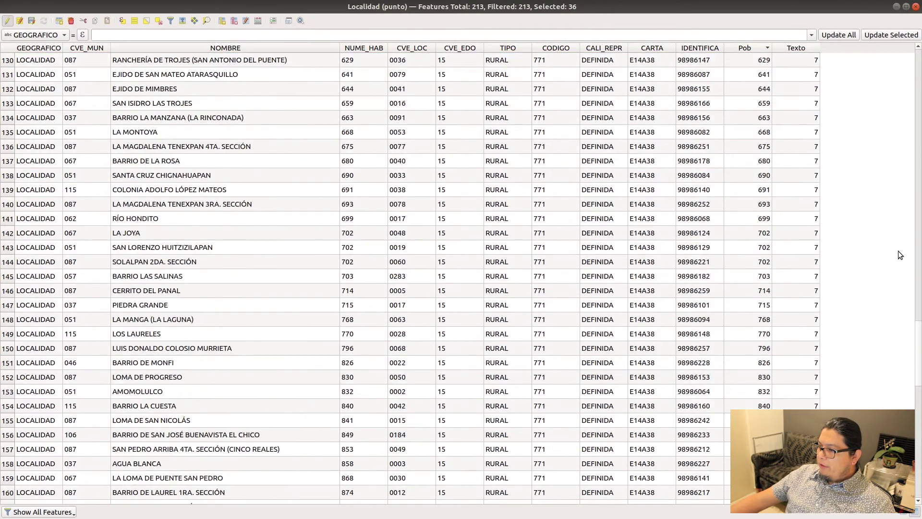
pyautogui.scroll(-7, 868, 263)
pyautogui.scroll(-3, 868, 264)
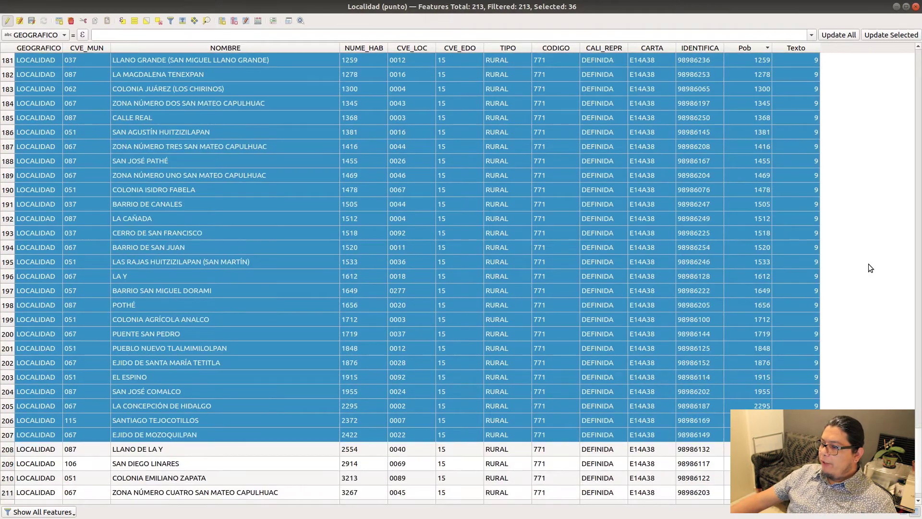
# - Switch to the catalogue PDF, check the text size for "De 2 501 a 15 000 habitantes", and return to the attribute table
pyautogui.hotkey('alt', 'Tab')
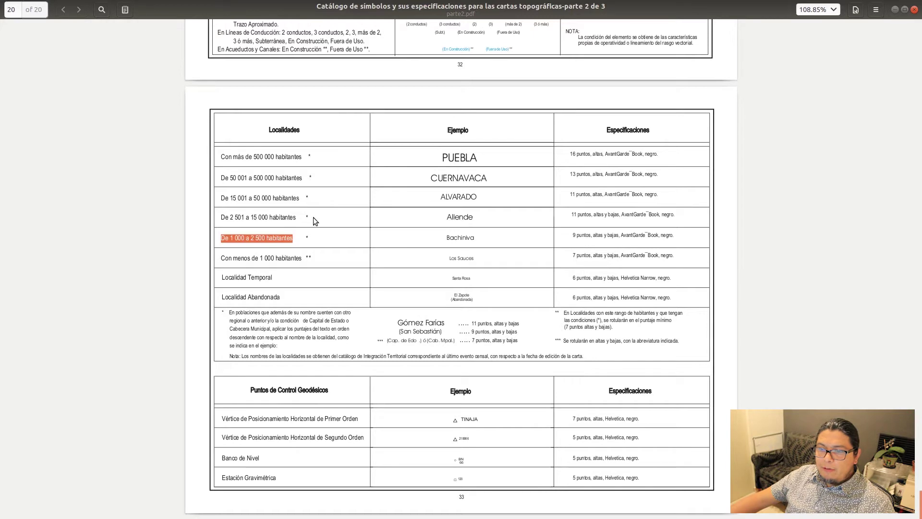
pyautogui.moveTo(313, 217); pyautogui.dragTo(208, 222)
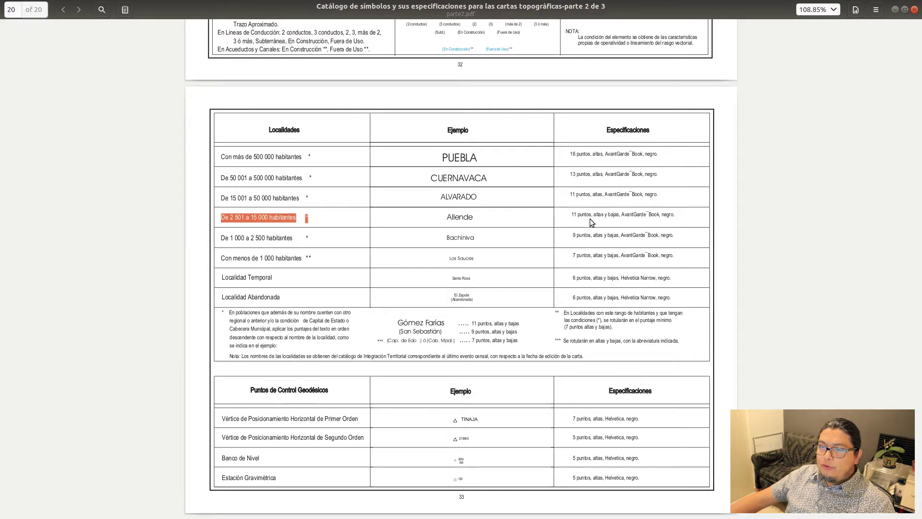
pyautogui.hotkey('alt', 'Tab')
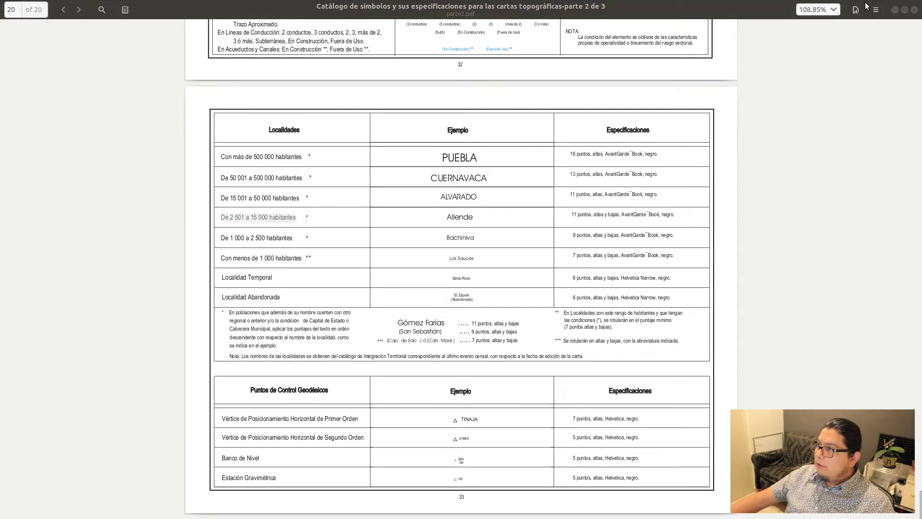
pyautogui.click(894, 10)
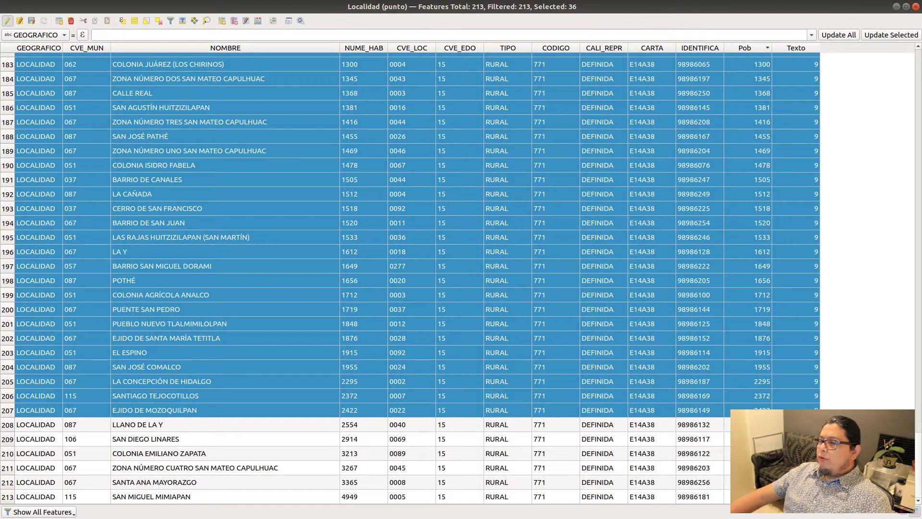
# - Save the edits to the Localidad (punto) layer and turn off its editing mode
pyautogui.click(32, 21)
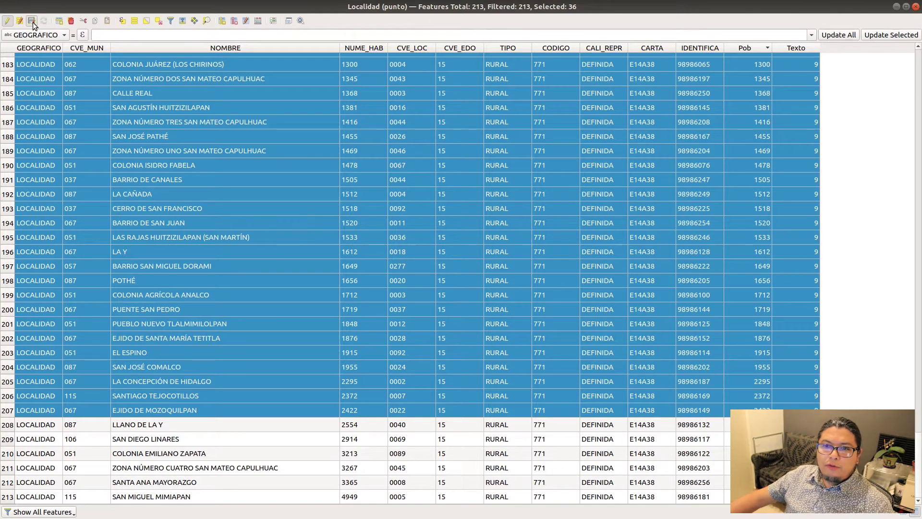
pyautogui.click(7, 22)
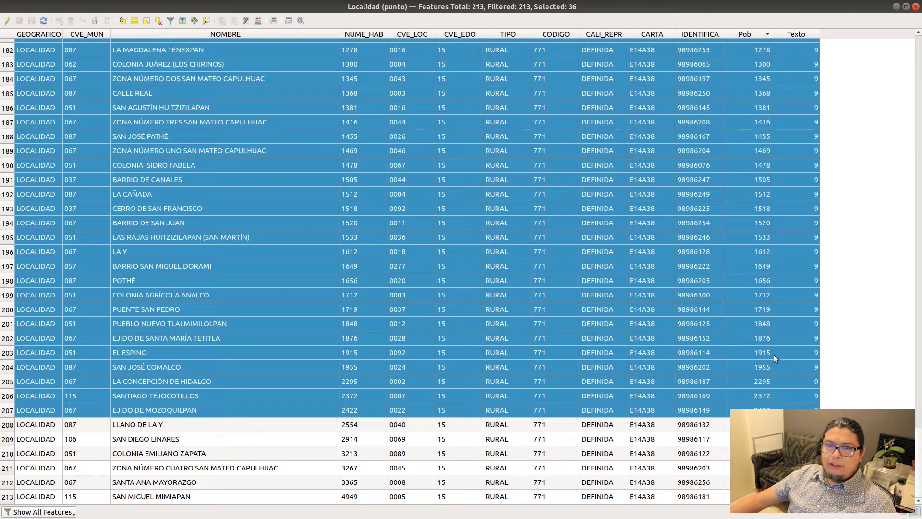
pyautogui.scroll(20, 840, 259)
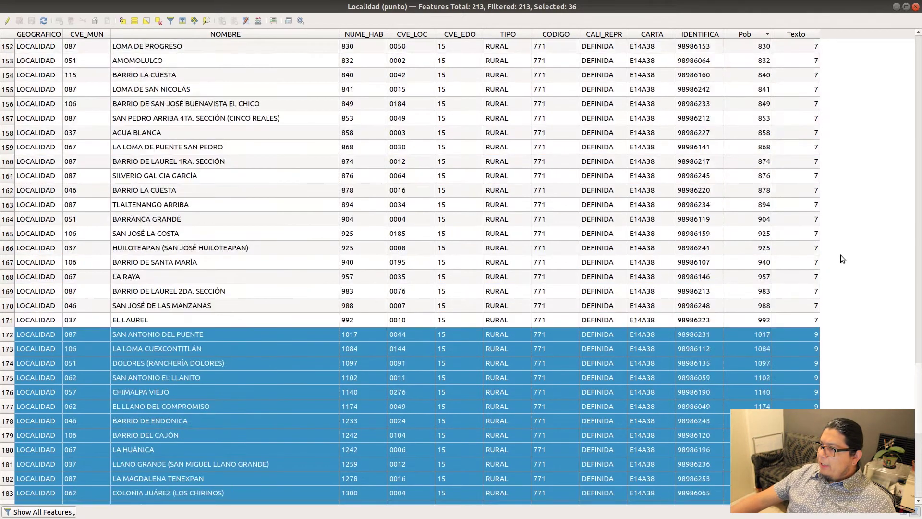
# - Go back to the start of the attribute table, review the Localidades lettering specifications in the catalogue PDF, and return to the table
pyautogui.scroll(15, 842, 249)
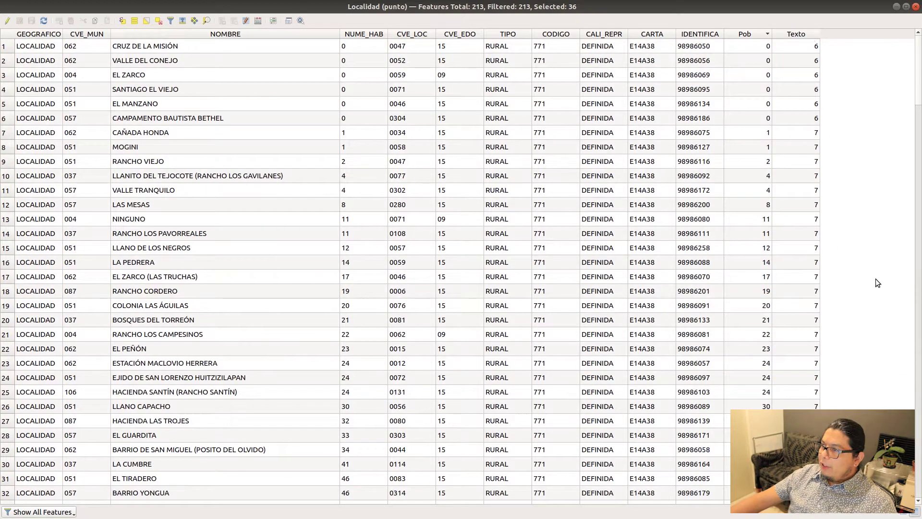
pyautogui.hotkey('alt', 'Tab')
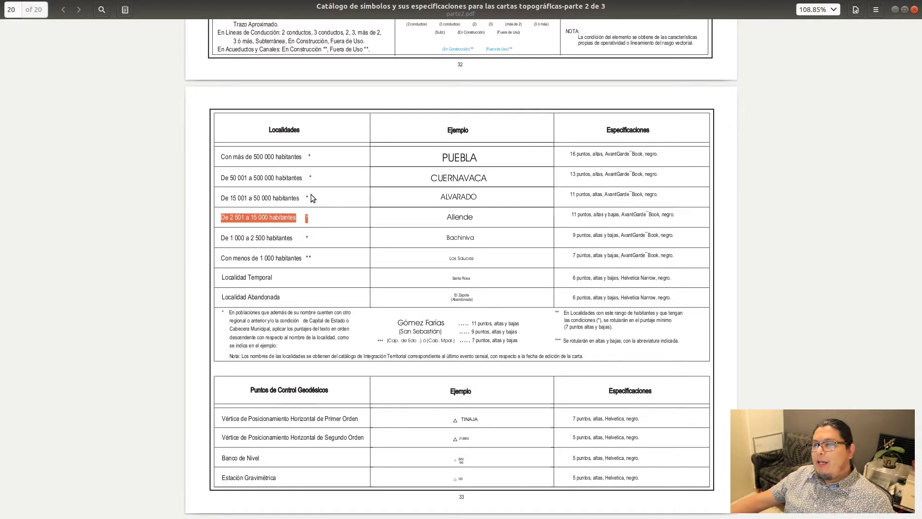
pyautogui.hotkey('alt', 'Tab')
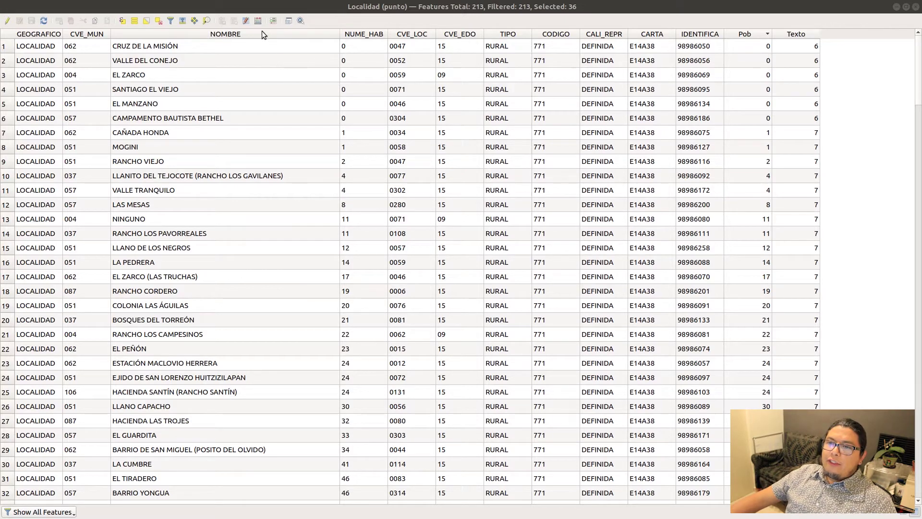
# - Enable editing on the Localidad (punto) layer and add a Text (string) field named Nom with length 100
pyautogui.click(7, 20)
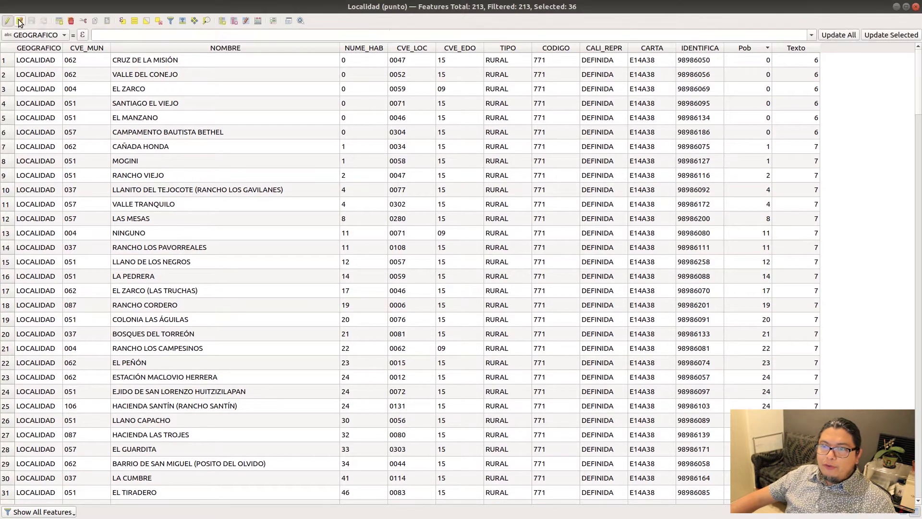
pyautogui.click(221, 22)
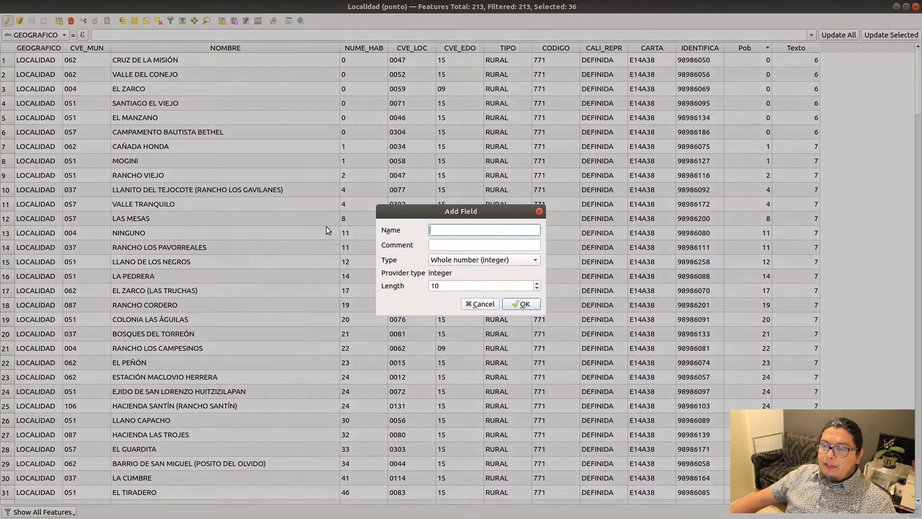
pyautogui.write('Nom')
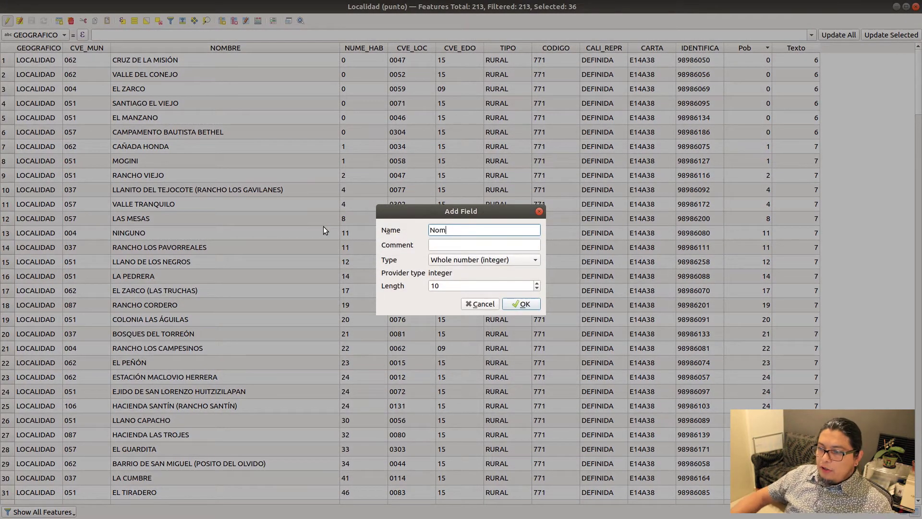
pyautogui.click(437, 260)
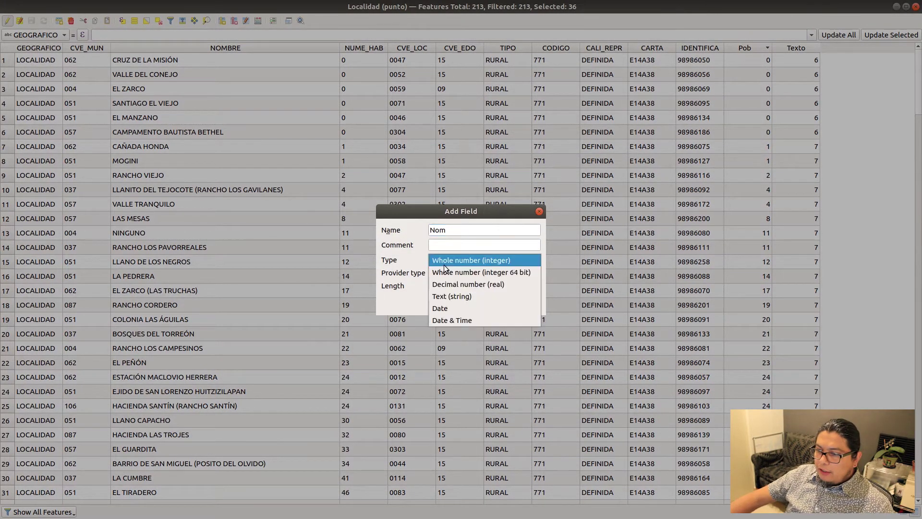
pyautogui.click(452, 296)
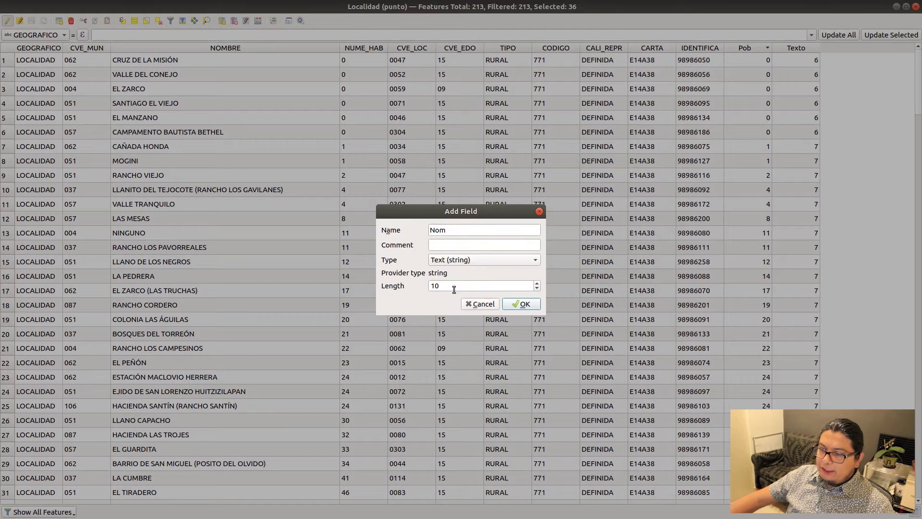
pyautogui.click(439, 286)
pyautogui.moveTo(438, 285); pyautogui.dragTo(419, 285)
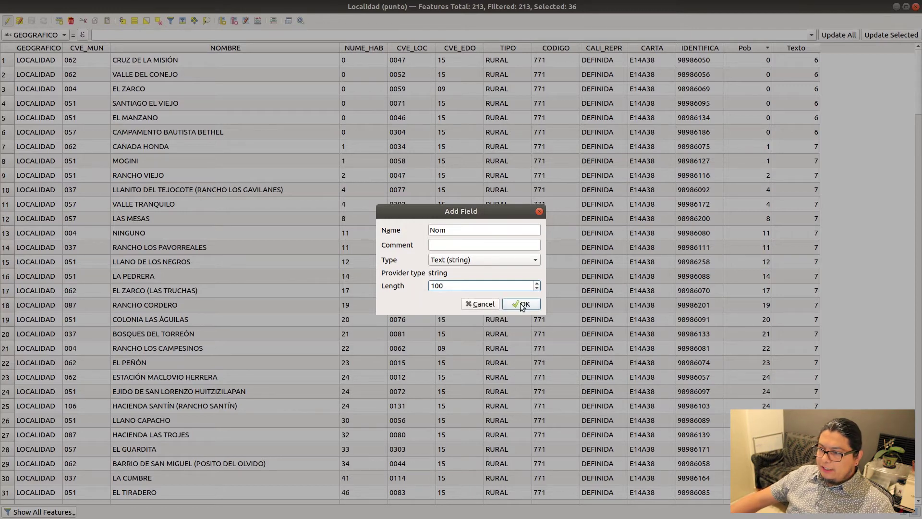
pyautogui.click(520, 304)
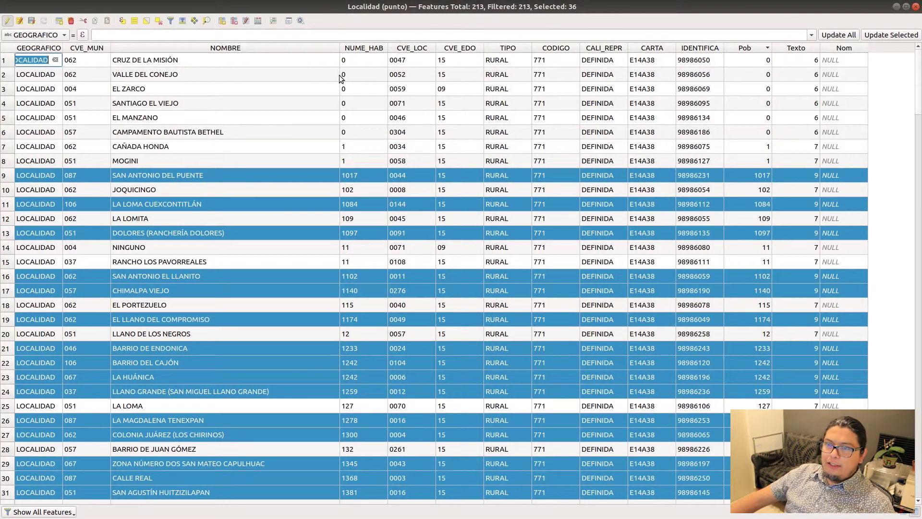
# - Clear the feature selection and set the Field Calculator to update the existing Nom field
pyautogui.click(157, 23)
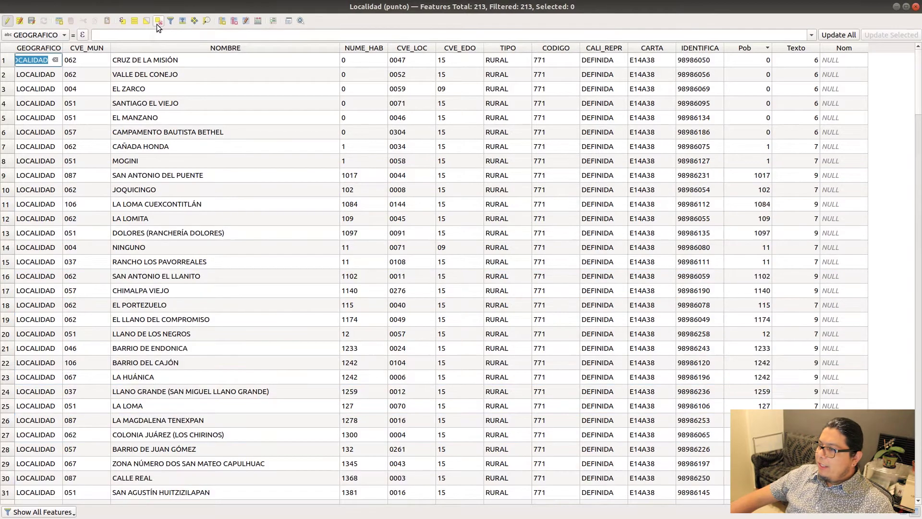
pyautogui.click(258, 22)
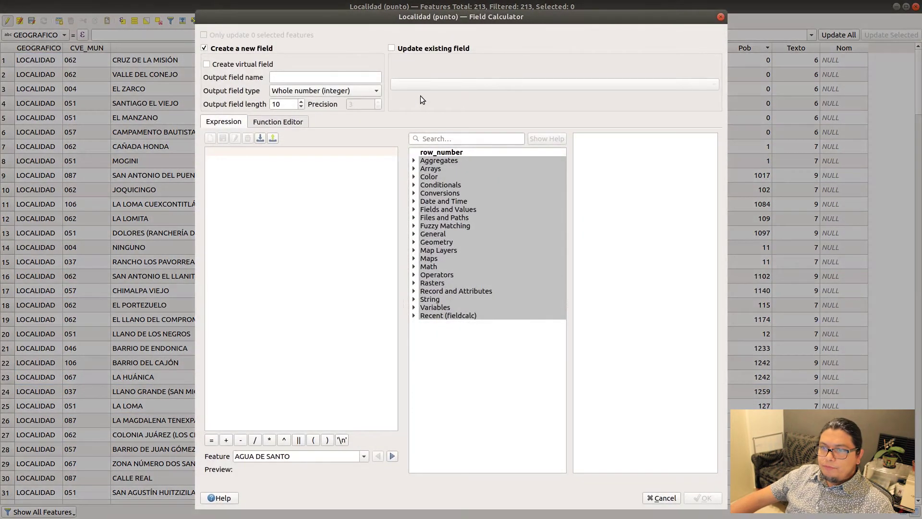
pyautogui.click(413, 48)
pyautogui.click(413, 82)
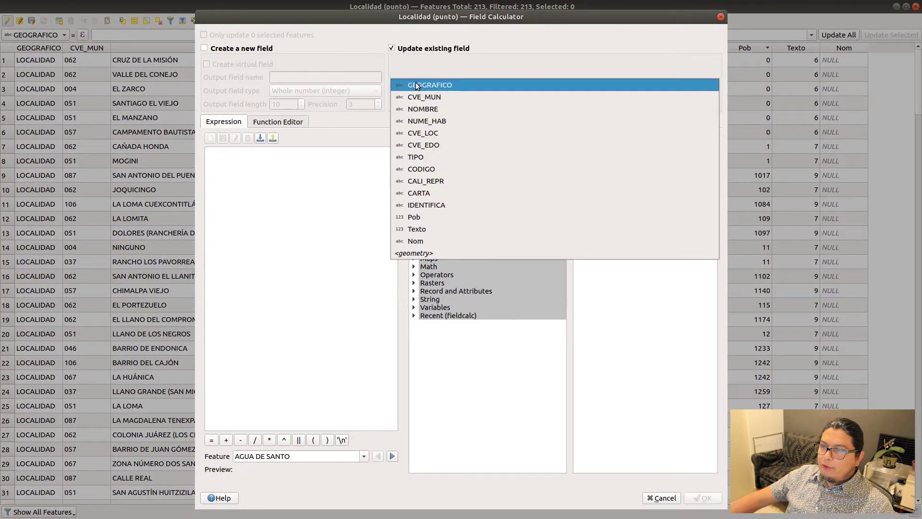
pyautogui.click(435, 240)
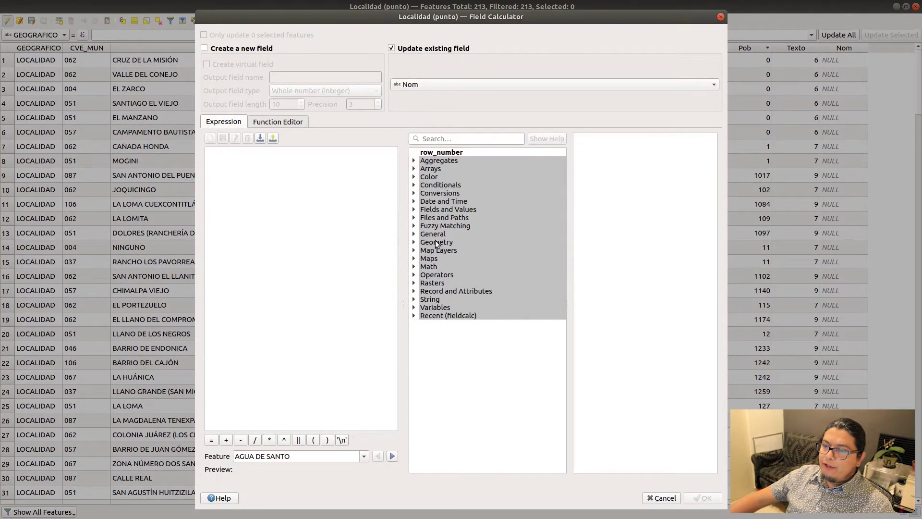
# - Fill the Nom field with title-case locality names using the expression title("NOMBRE"), checking the preview before applying it
pyautogui.click(414, 299)
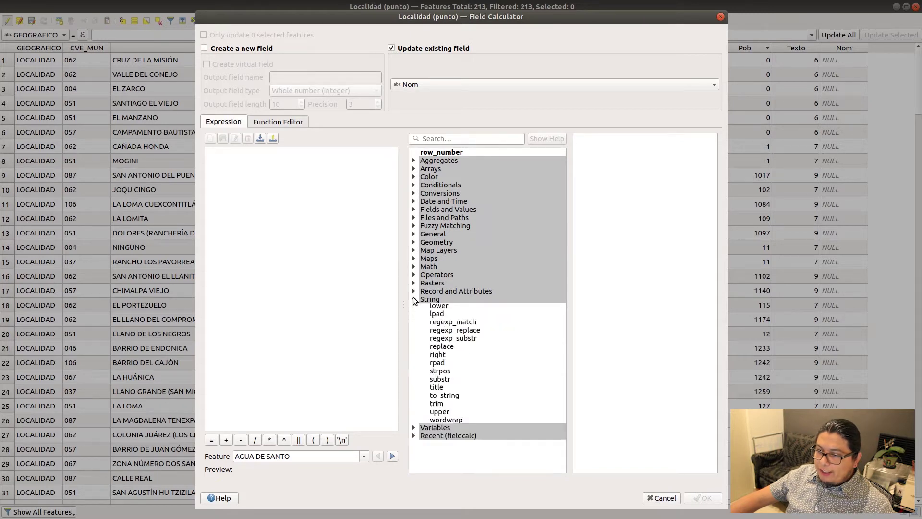
pyautogui.scroll(-2, 414, 299)
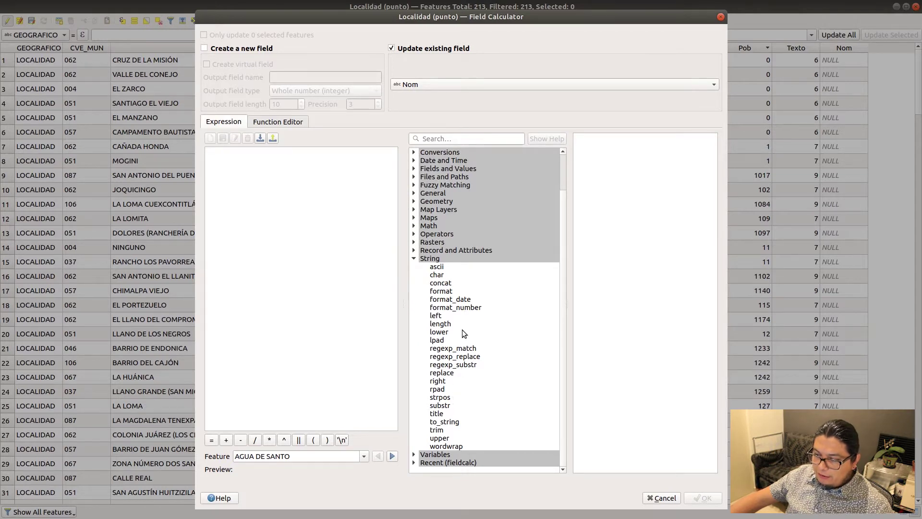
pyautogui.click(437, 413)
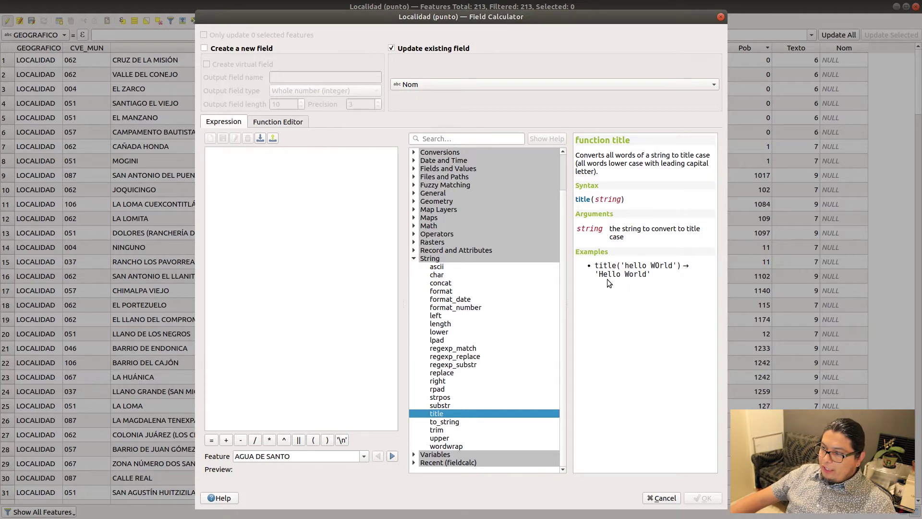
pyautogui.doubleClick(457, 411)
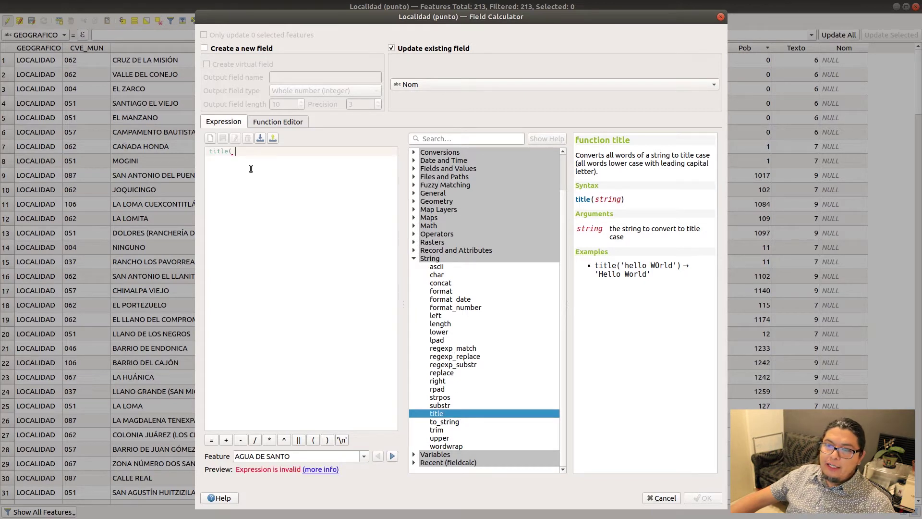
pyautogui.scroll(1, 428, 190)
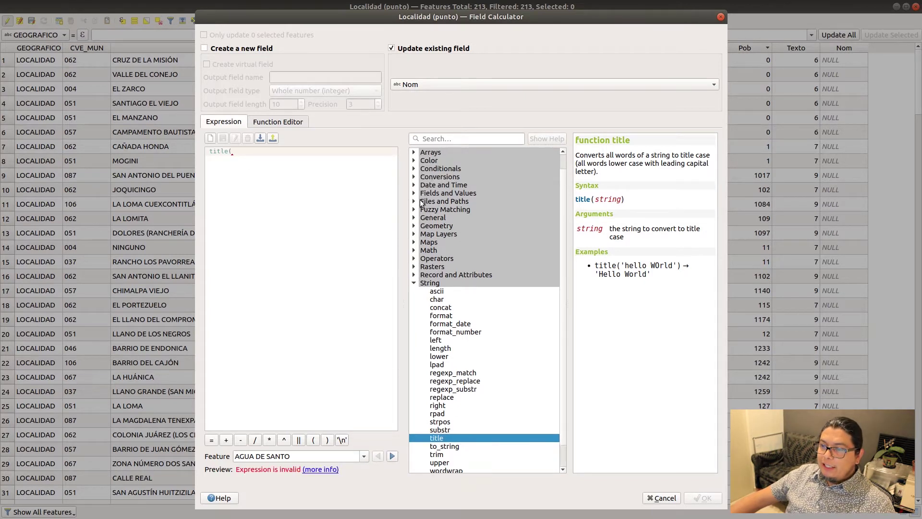
pyautogui.click(414, 193)
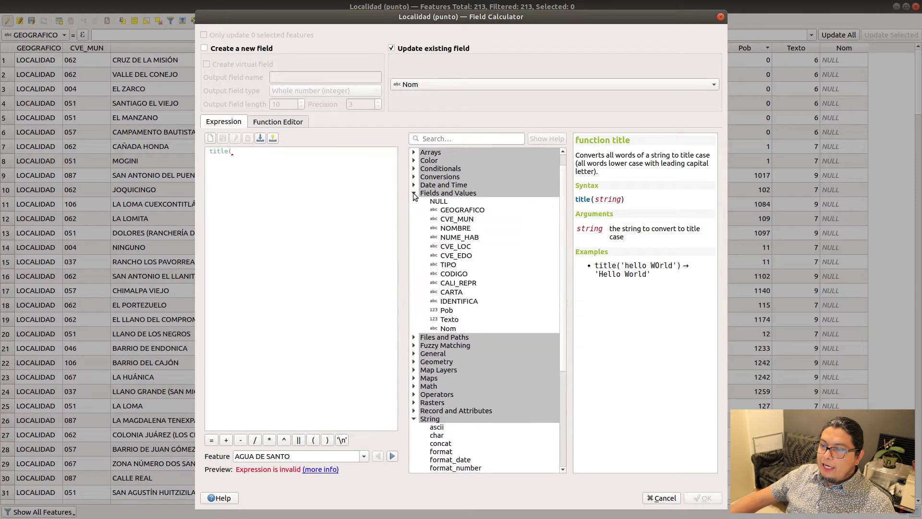
pyautogui.doubleClick(469, 228)
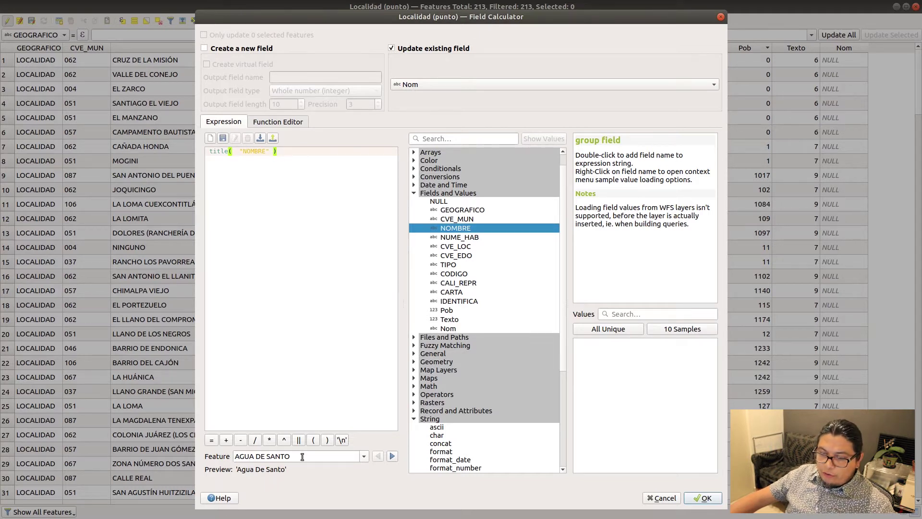
pyautogui.moveTo(302, 457); pyautogui.dragTo(233, 456)
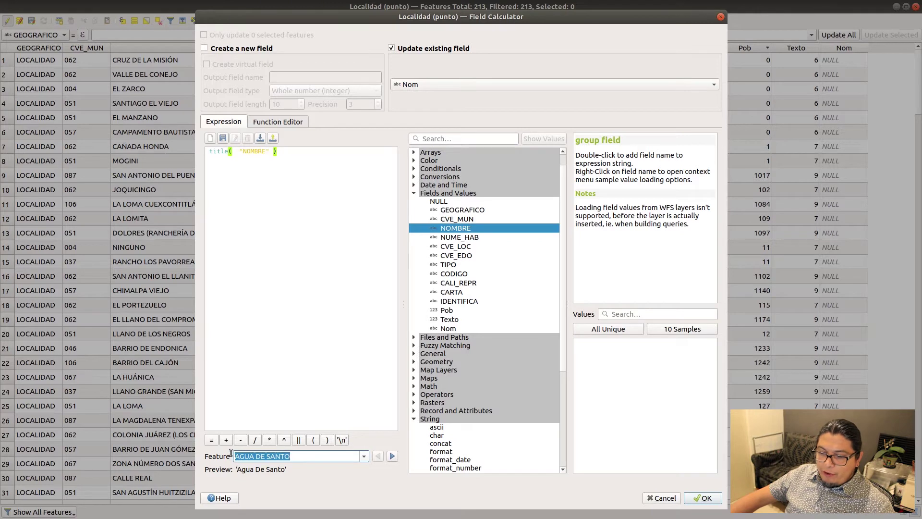
pyautogui.click(301, 469)
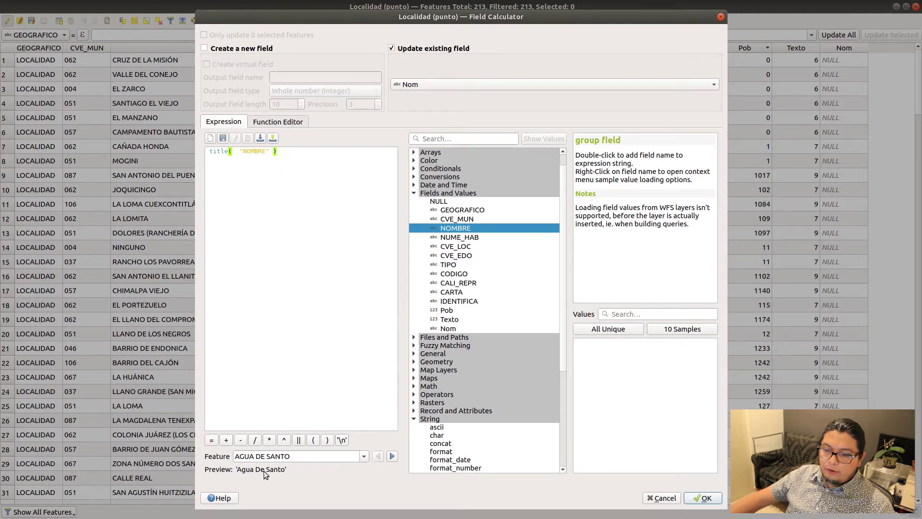
pyautogui.click(703, 497)
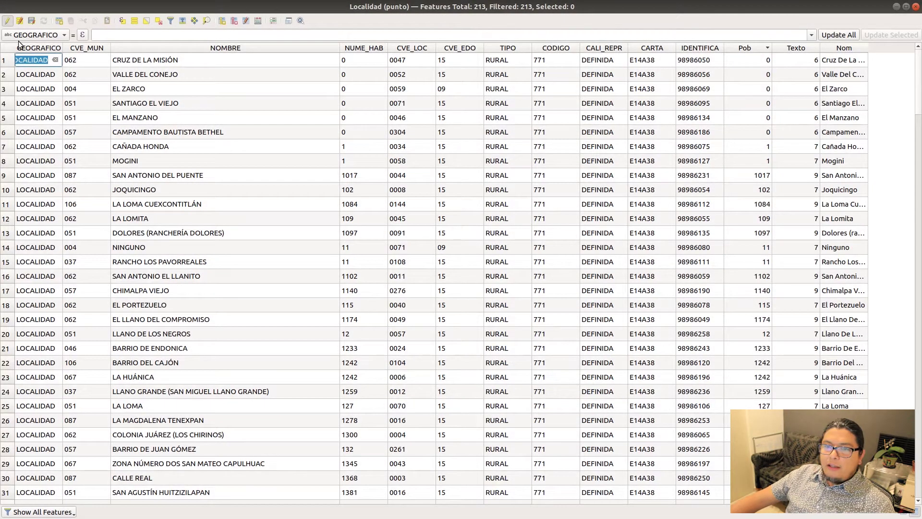
# - Save the layer edits, turn off editing mode, and close the attribute table
pyautogui.click(31, 21)
pyautogui.click(6, 21)
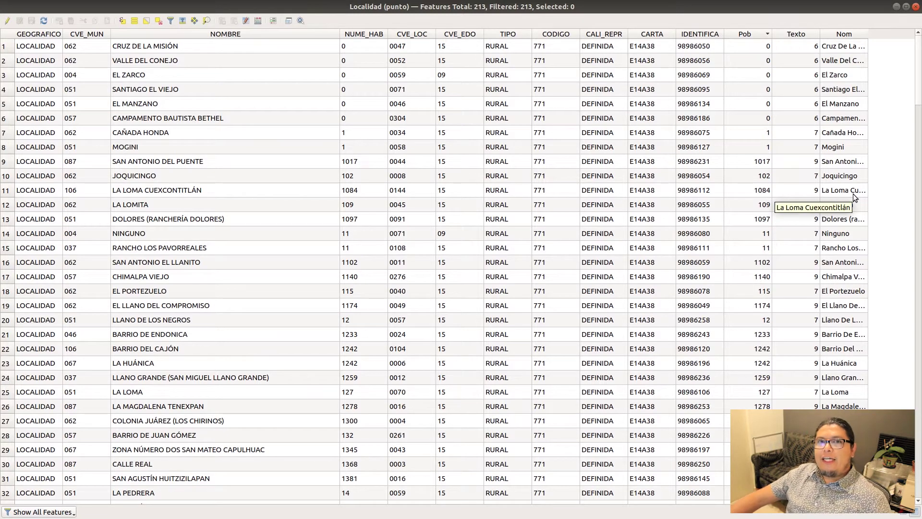
pyautogui.click(916, 6)
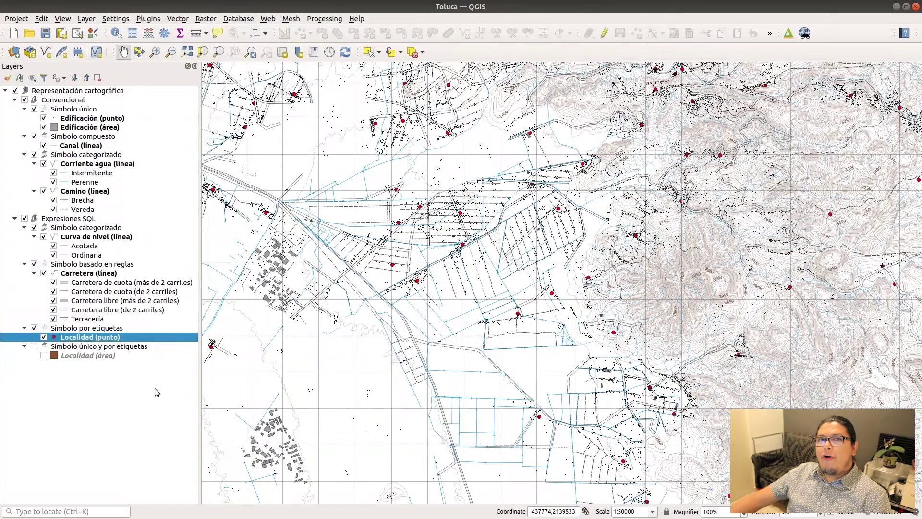
# - Label the Localidad (punto) layer with Single Labels using the Nom field as the value, and apply it to the map
pyautogui.doubleClick(149, 338)
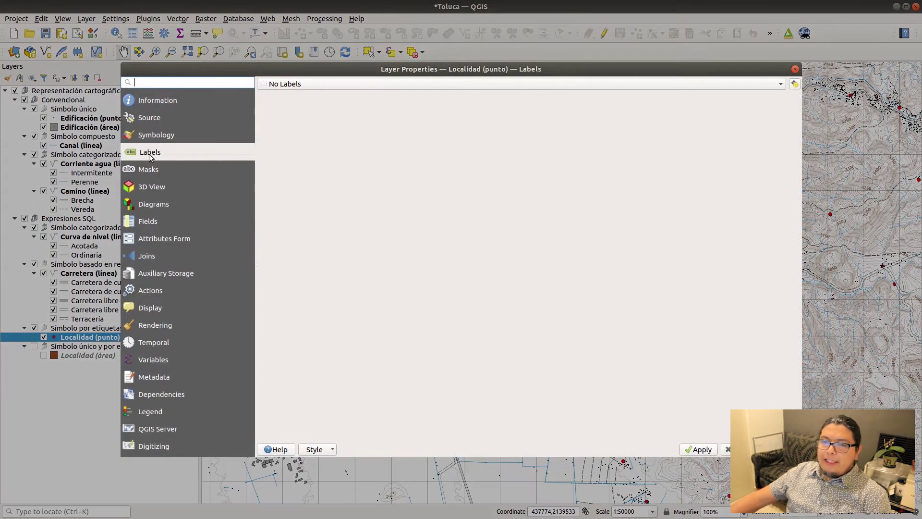
pyautogui.click(350, 83)
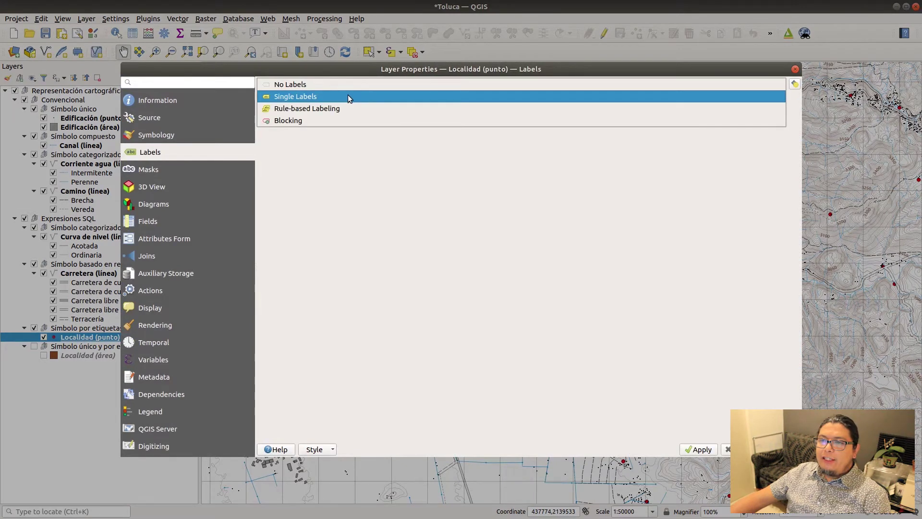
pyautogui.click(348, 96)
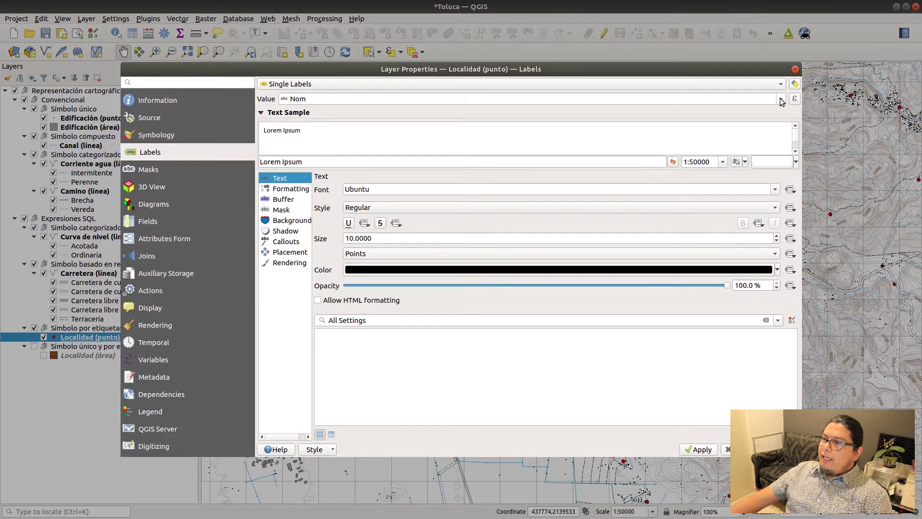
pyautogui.click(781, 99)
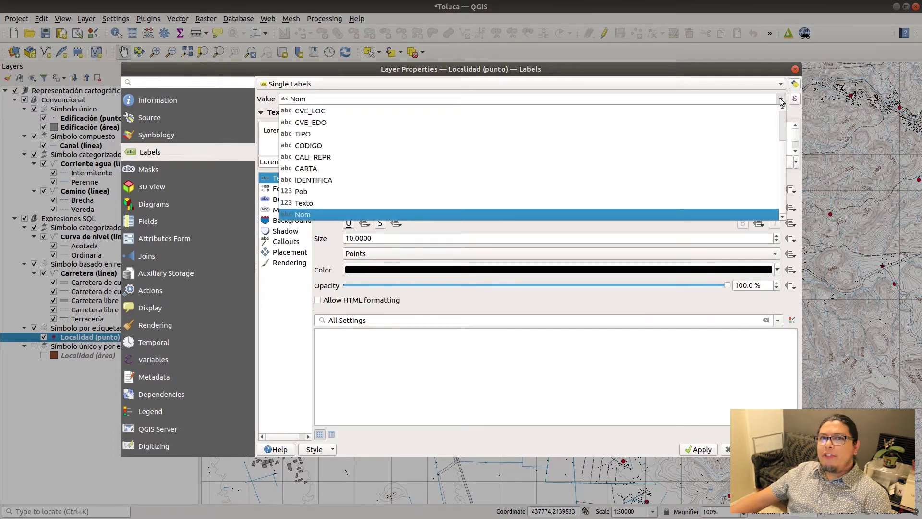
pyautogui.click(589, 214)
pyautogui.click(781, 450)
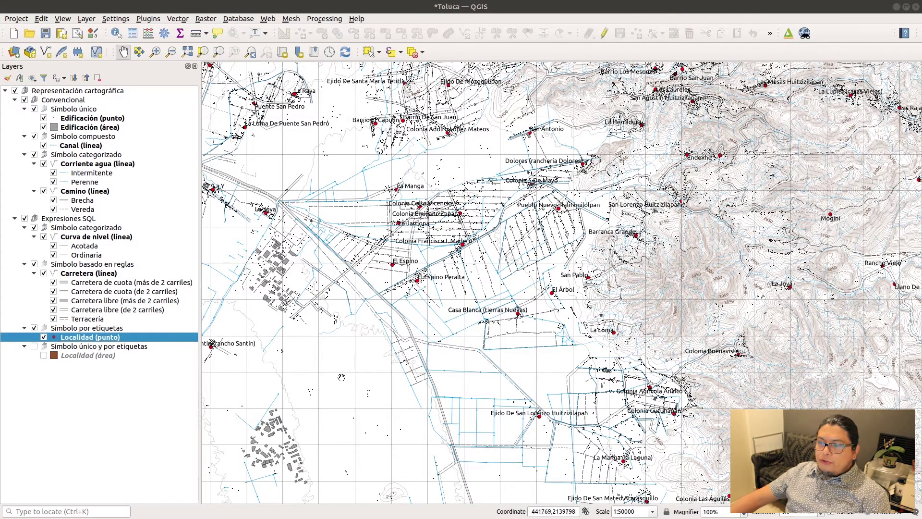
# - Define the Localidad (punto) label text size from the Texto field and apply it to the map
pyautogui.doubleClick(170, 338)
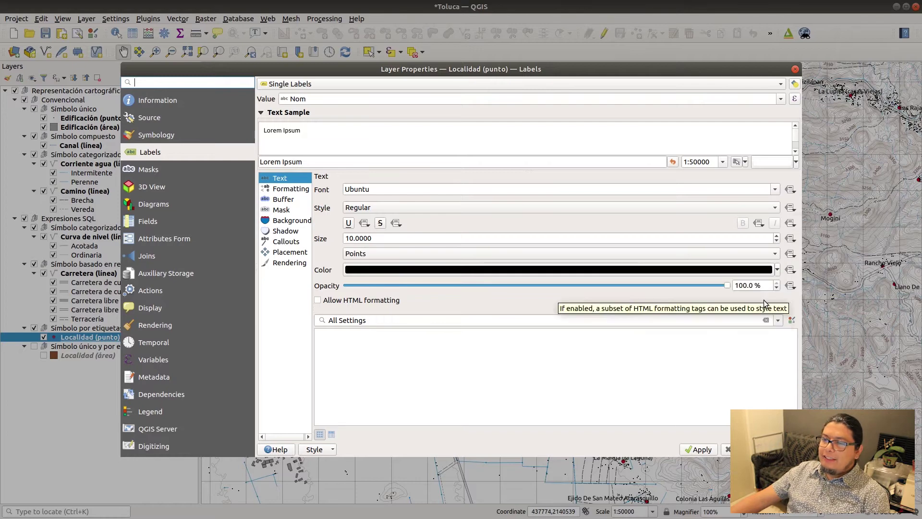
pyautogui.click(383, 238)
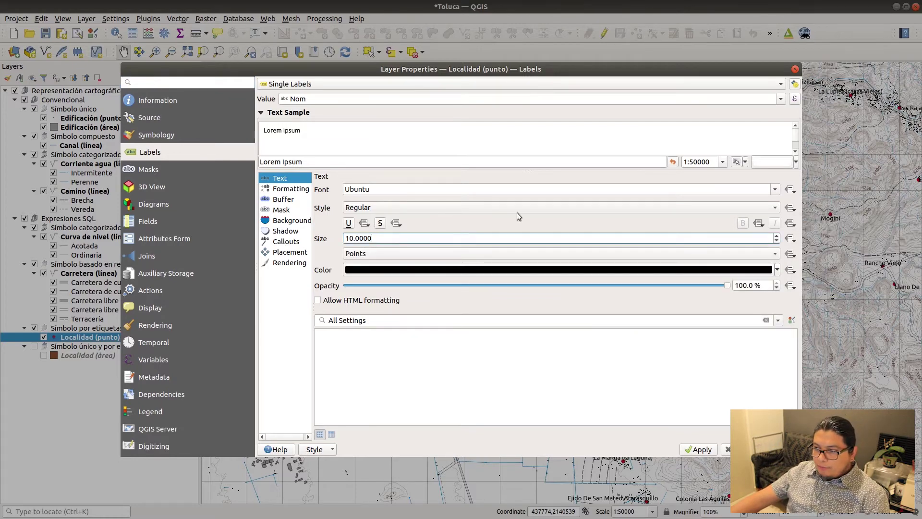
pyautogui.click(790, 239)
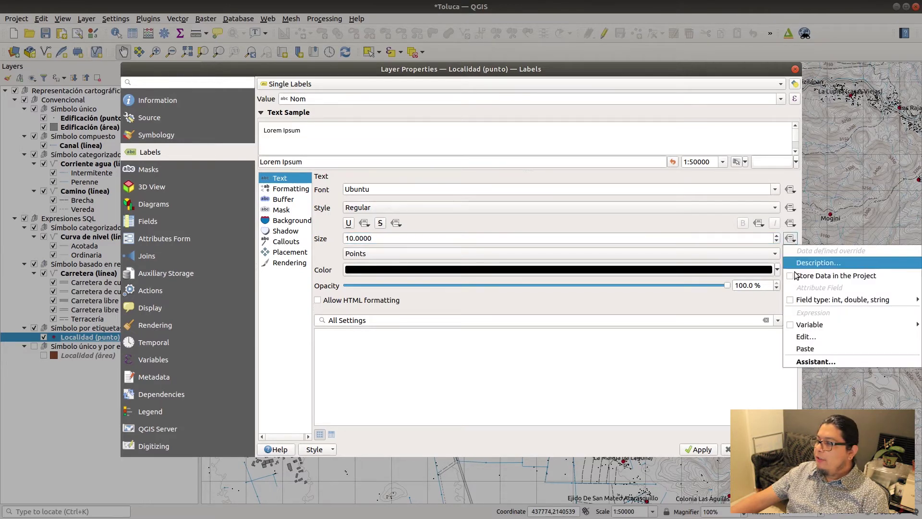
pyautogui.moveTo(812, 300)
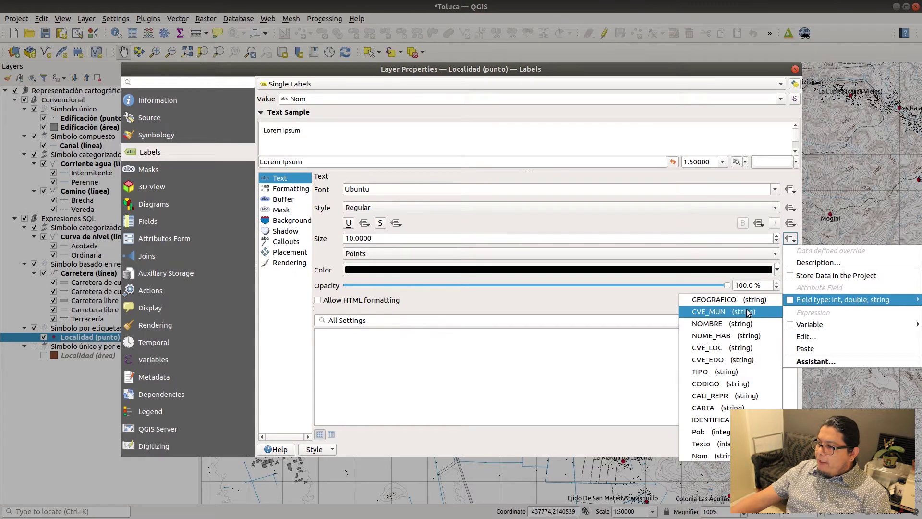
pyautogui.click(704, 443)
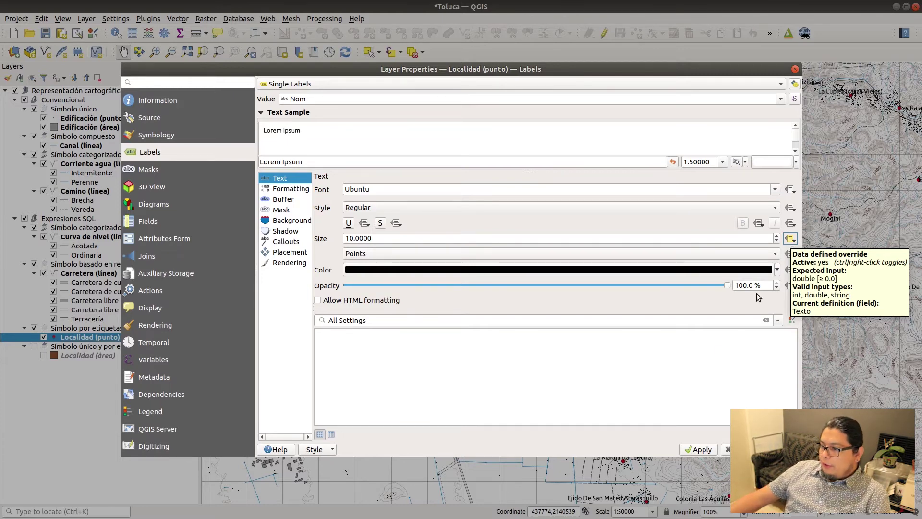
pyautogui.press('Return')
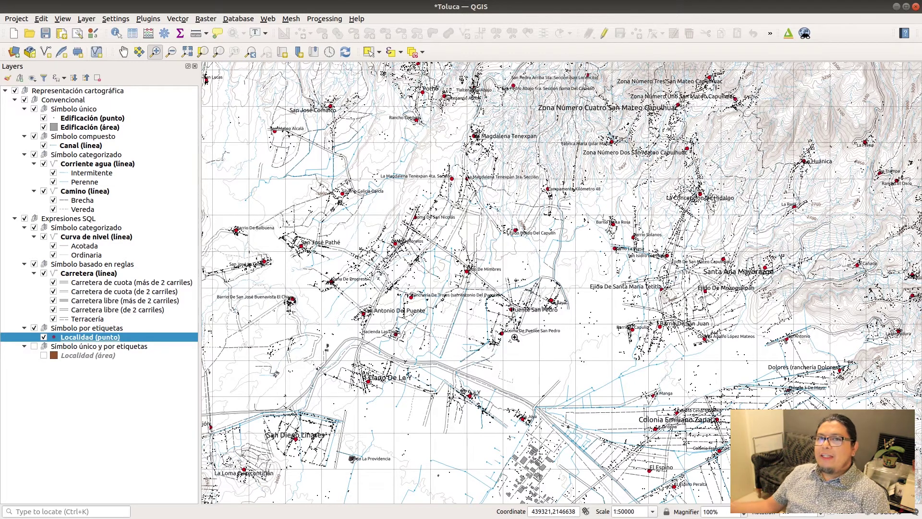
# - Set the Localidad (punto) label placement to Offset from point with the centre quadrant, and accept the layer properties
pyautogui.doubleClick(91, 337)
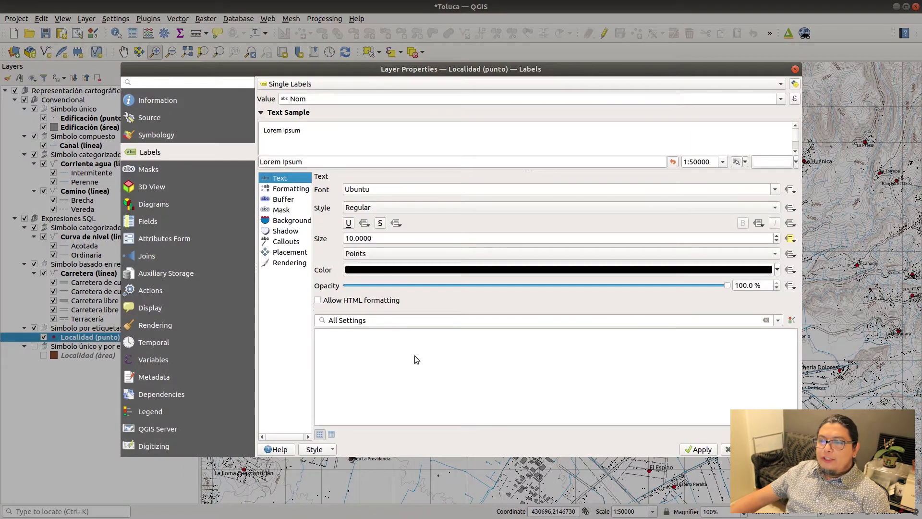
pyautogui.click(302, 253)
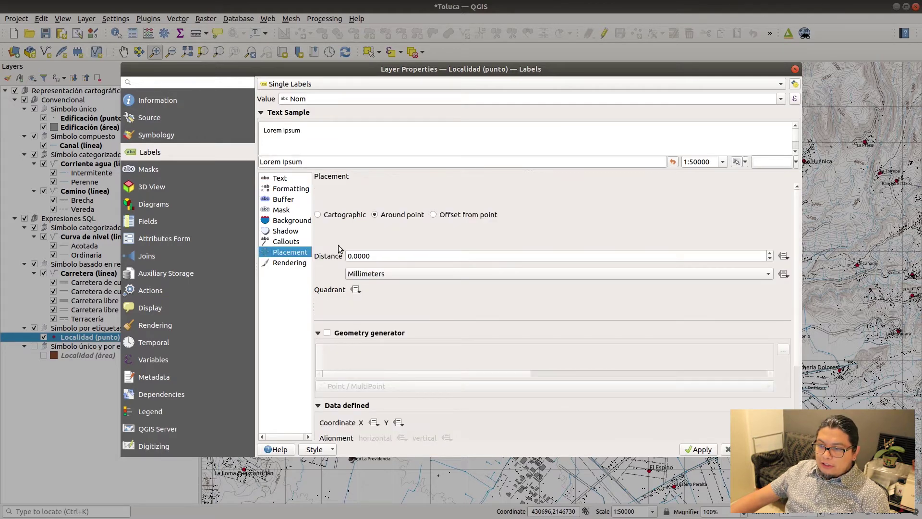
pyautogui.click(356, 217)
pyautogui.click(457, 215)
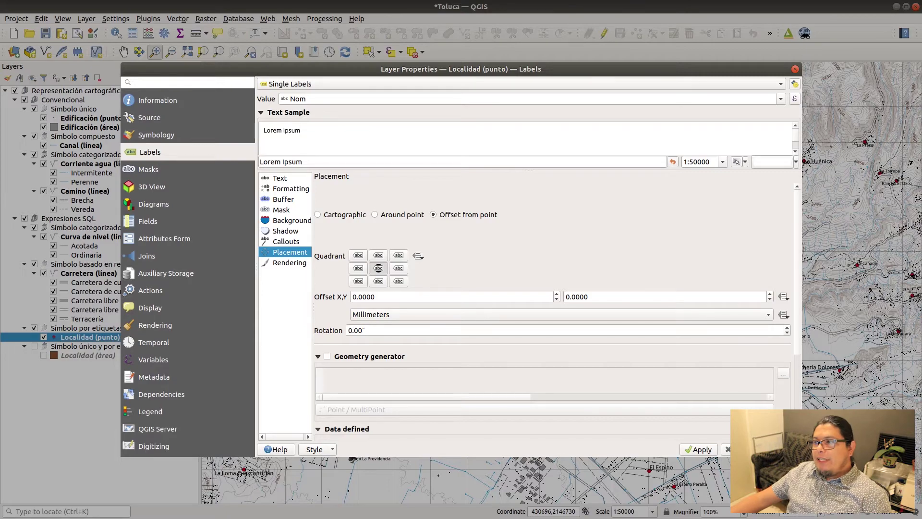
pyautogui.click(778, 449)
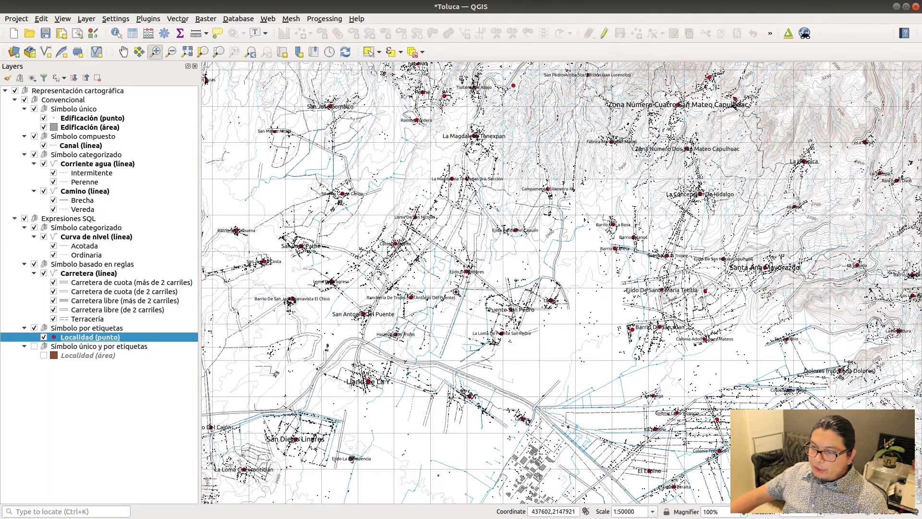
# - Change the Localidad (punto) symbology to No symbols and apply it
pyautogui.doubleClick(93, 338)
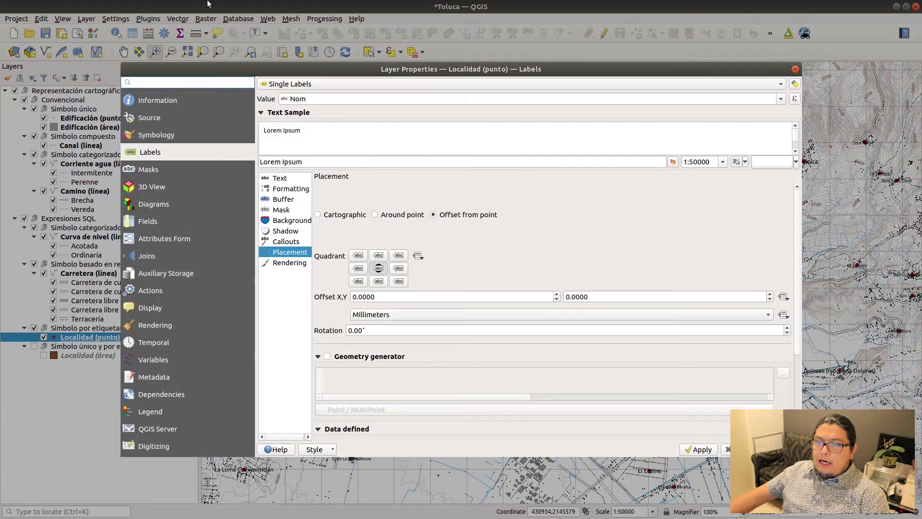
pyautogui.click(179, 137)
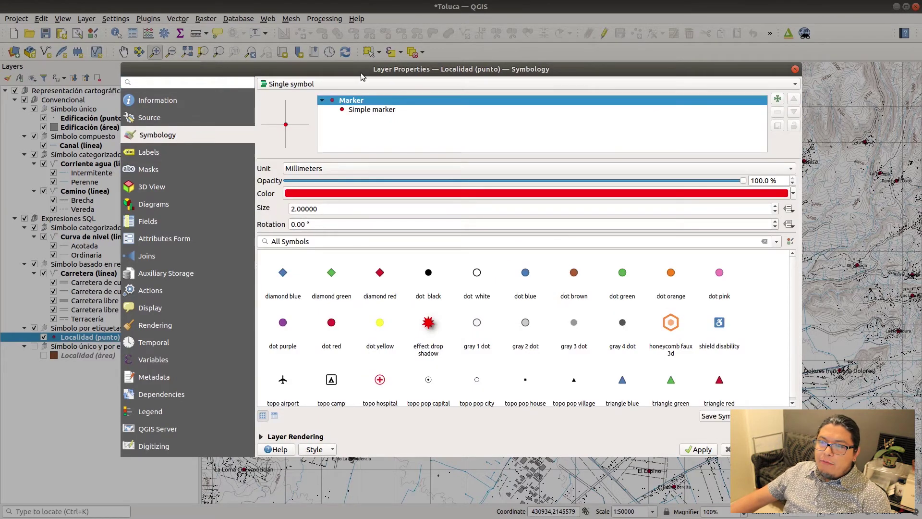
pyautogui.click(361, 79)
pyautogui.click(356, 72)
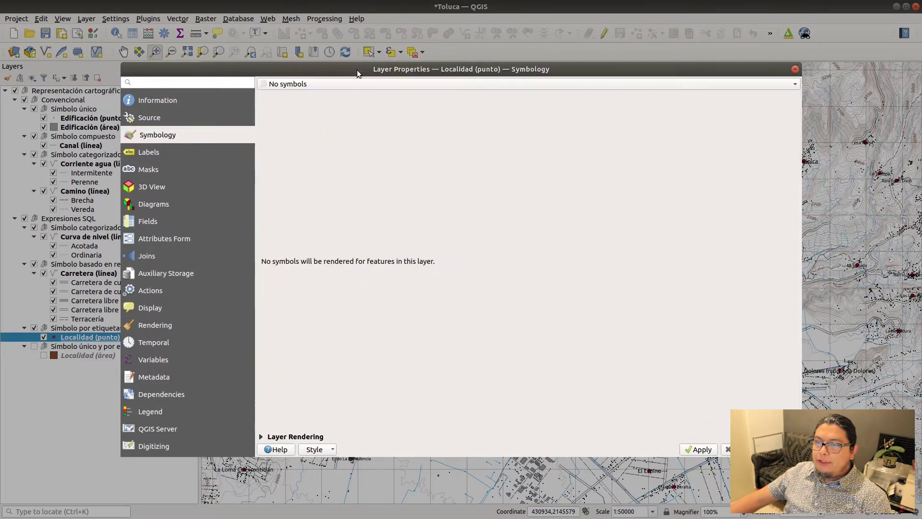
pyautogui.click(713, 451)
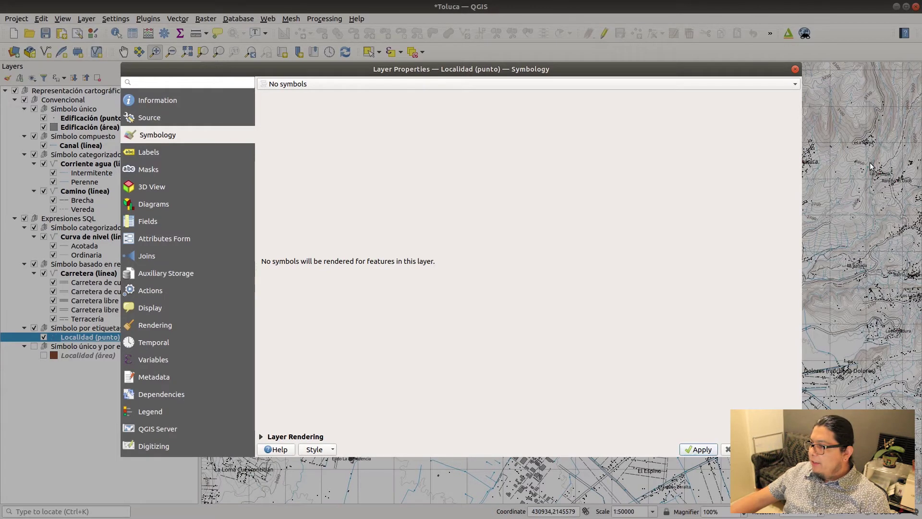
# - Enable a label mask of 0.8 millimetres for Localidad (punto), apply it and close the layer properties
pyautogui.click(170, 153)
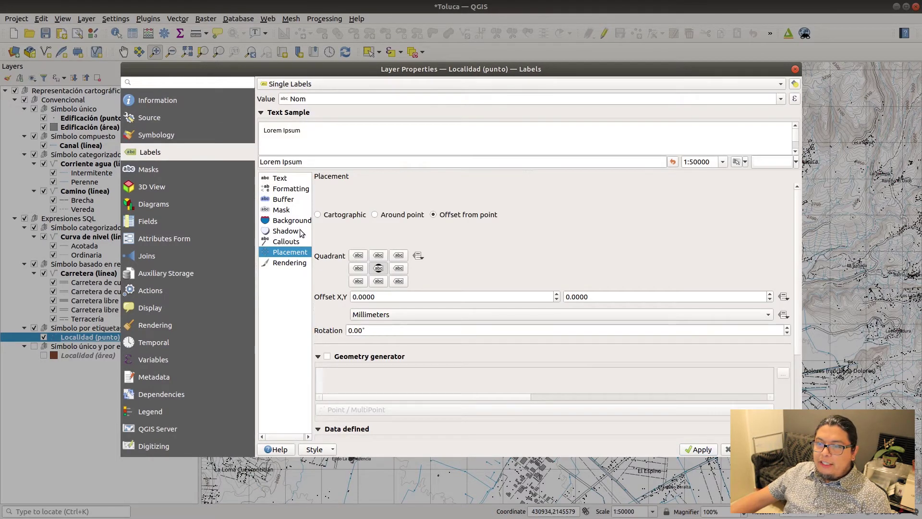
pyautogui.click(295, 211)
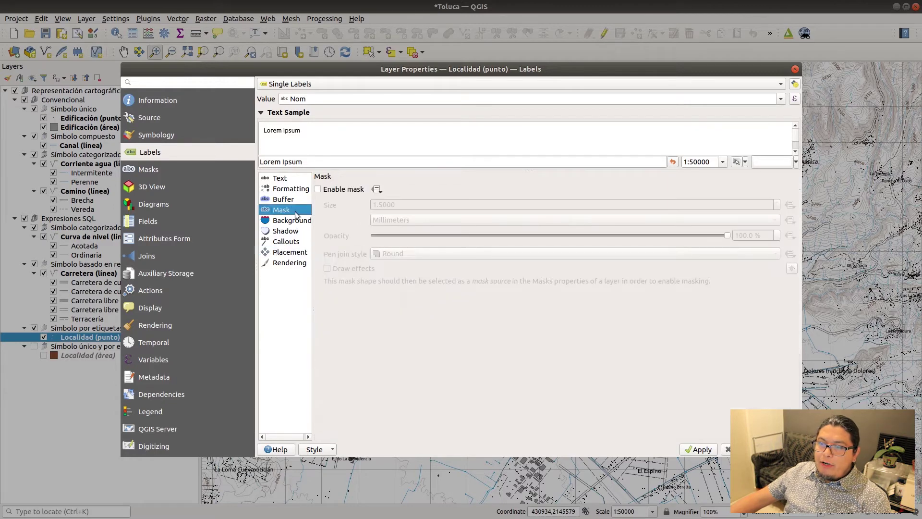
pyautogui.click(317, 189)
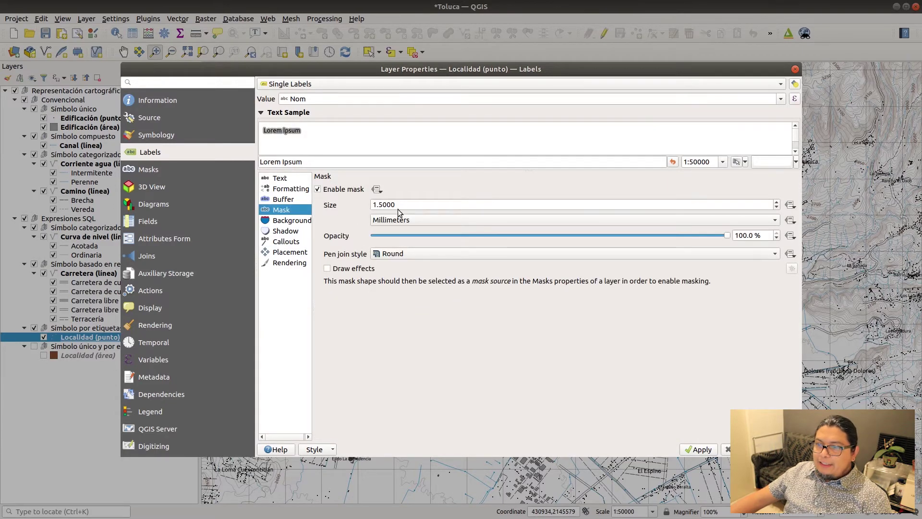
pyautogui.tripleClick(410, 206)
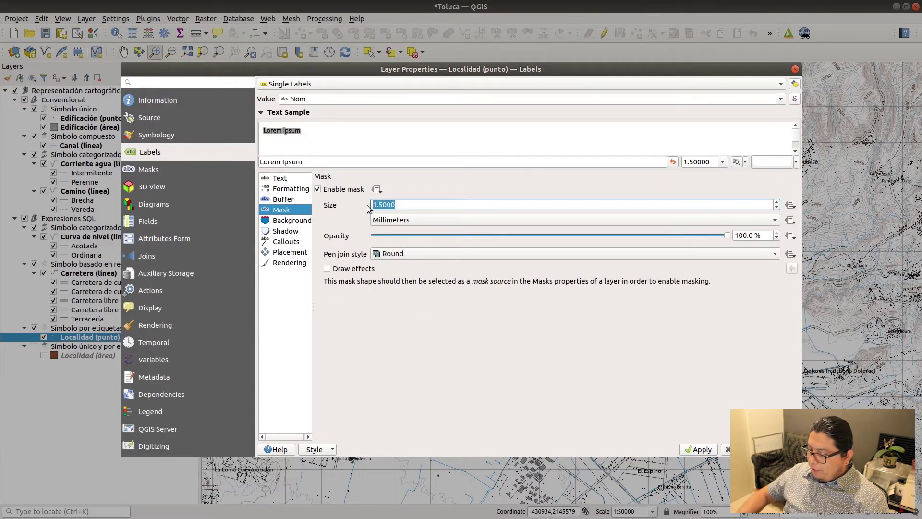
pyautogui.write('0.')
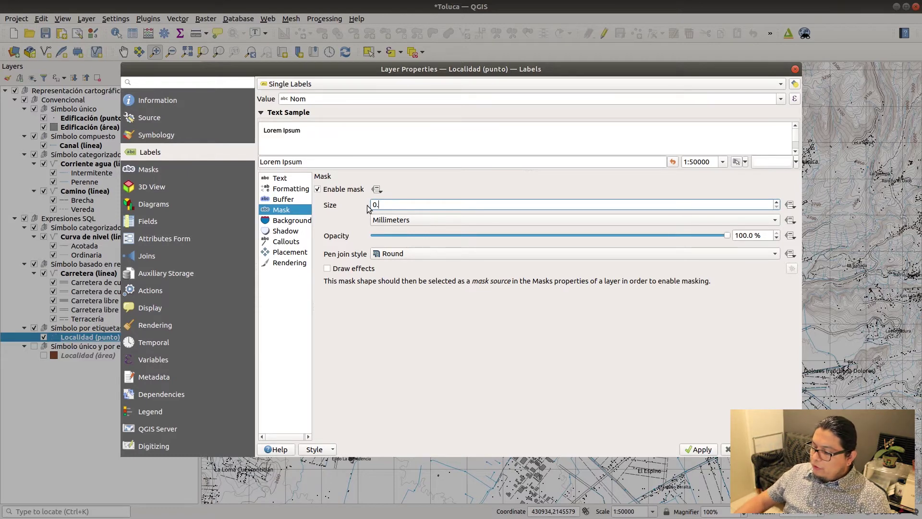
pyautogui.write('8')
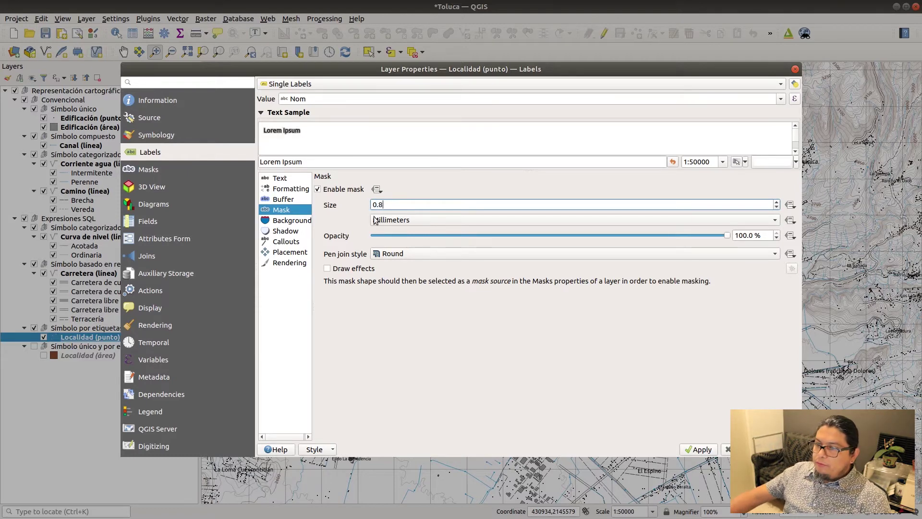
pyautogui.click(703, 450)
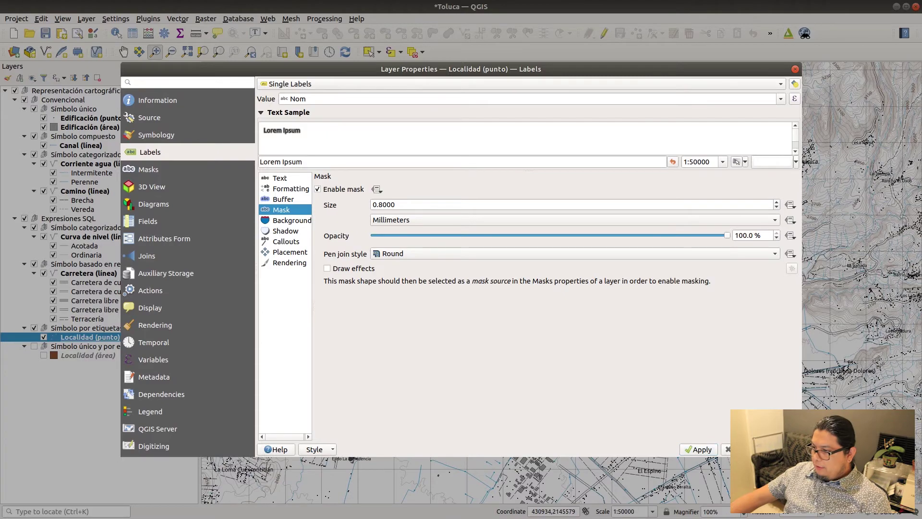
pyautogui.click(781, 450)
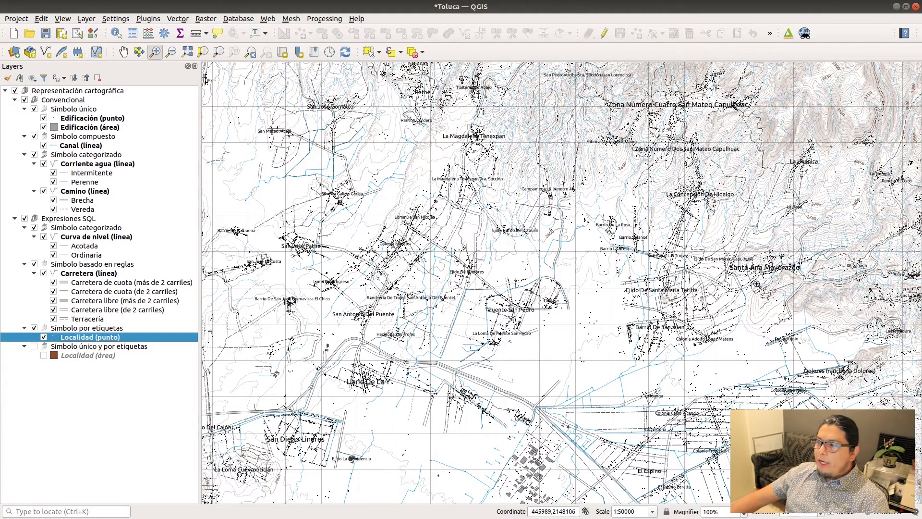
# - Open the expression editor for the Localidad (punto) label value and insert the CASE conditional template
pyautogui.doubleClick(123, 338)
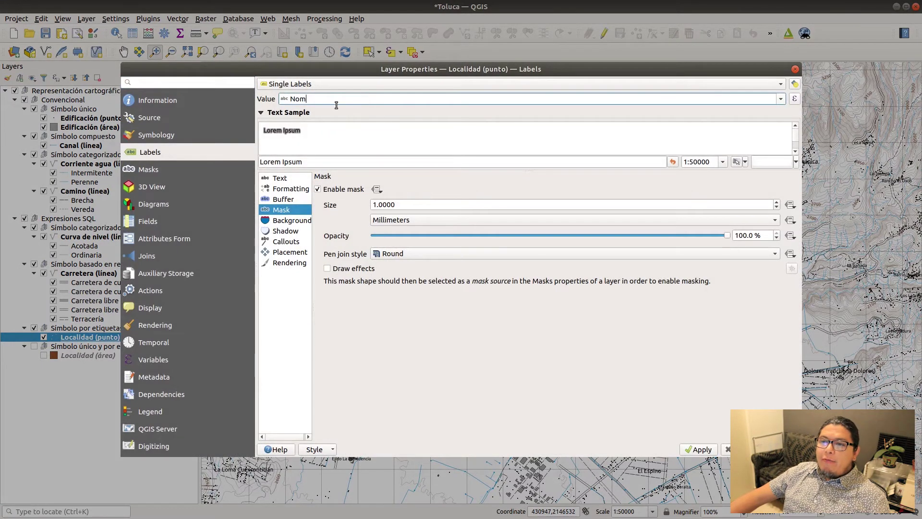
pyautogui.moveTo(305, 98); pyautogui.dragTo(282, 99)
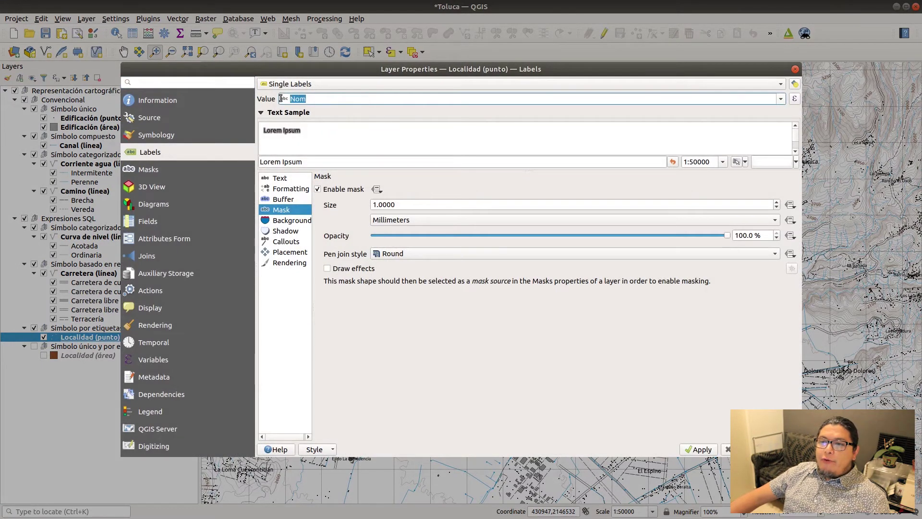
pyautogui.click(795, 100)
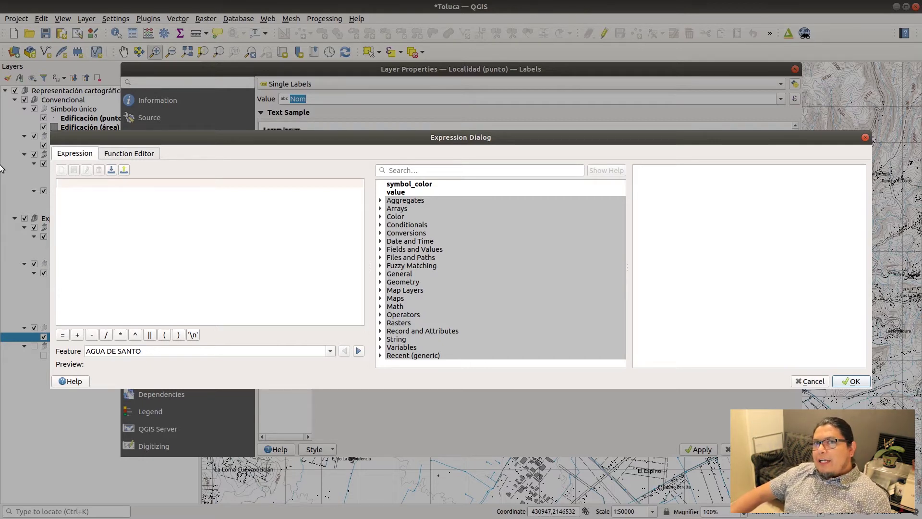
pyautogui.click(380, 226)
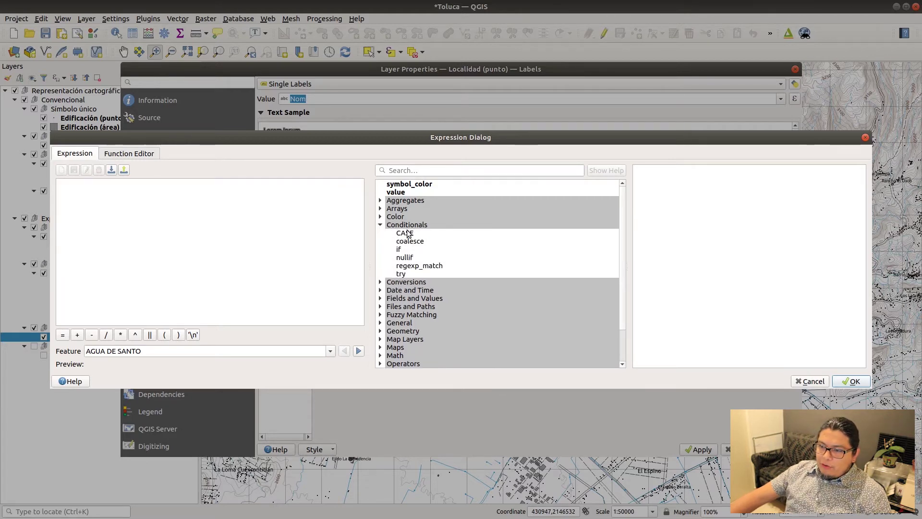
pyautogui.click(407, 233)
pyautogui.doubleClick(407, 234)
# - Replace the condition placeholder in the CASE expression with "Nom" <0
pyautogui.moveTo(129, 184); pyautogui.dragTo(94, 184)
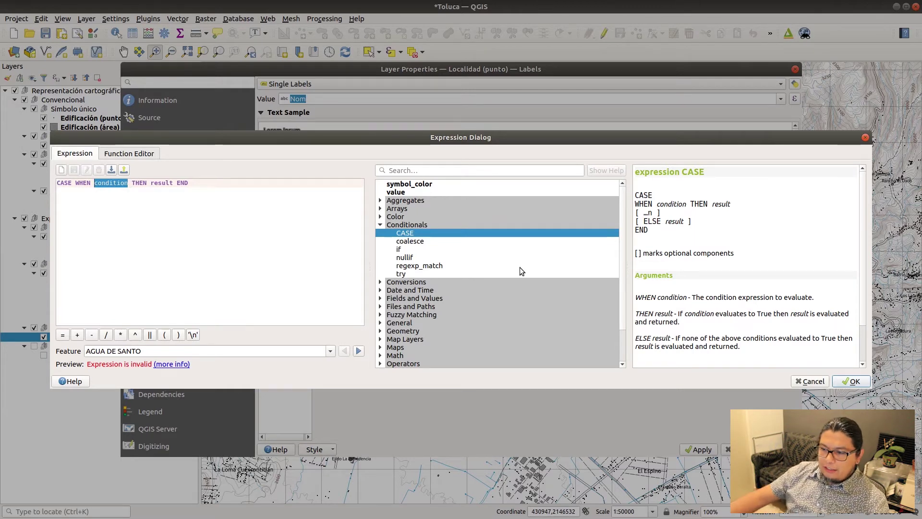
pyautogui.click(380, 299)
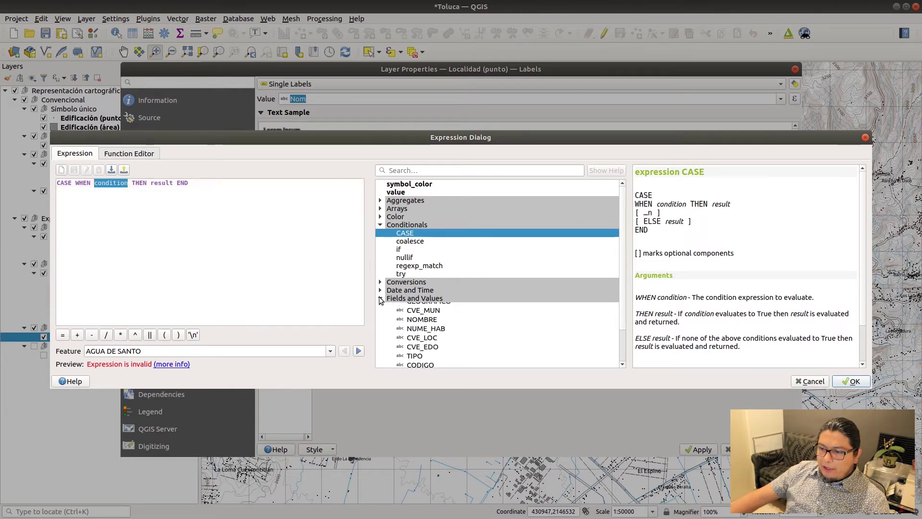
pyautogui.scroll(-4, 403, 310)
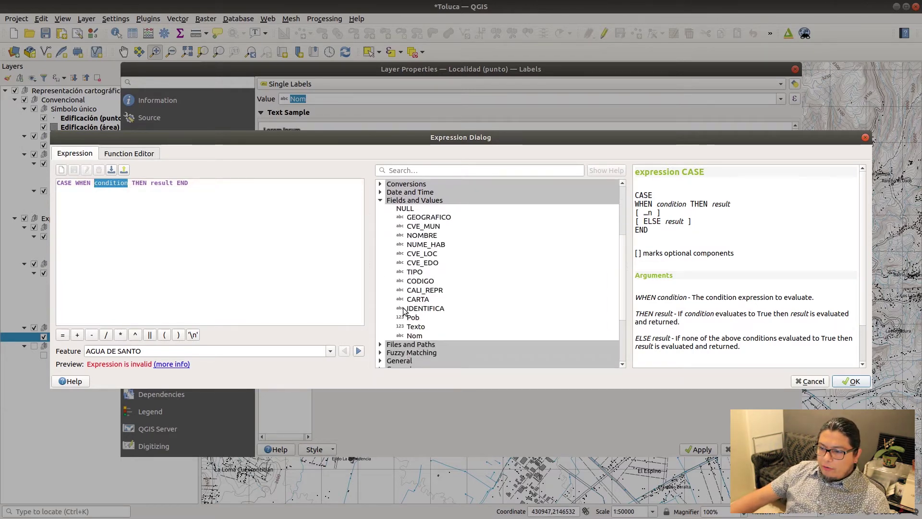
pyautogui.doubleClick(416, 334)
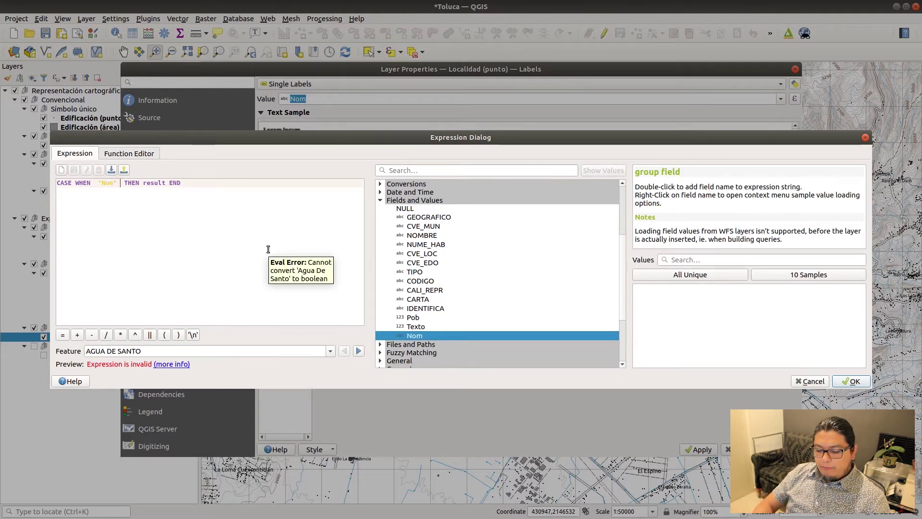
pyautogui.write('<0')
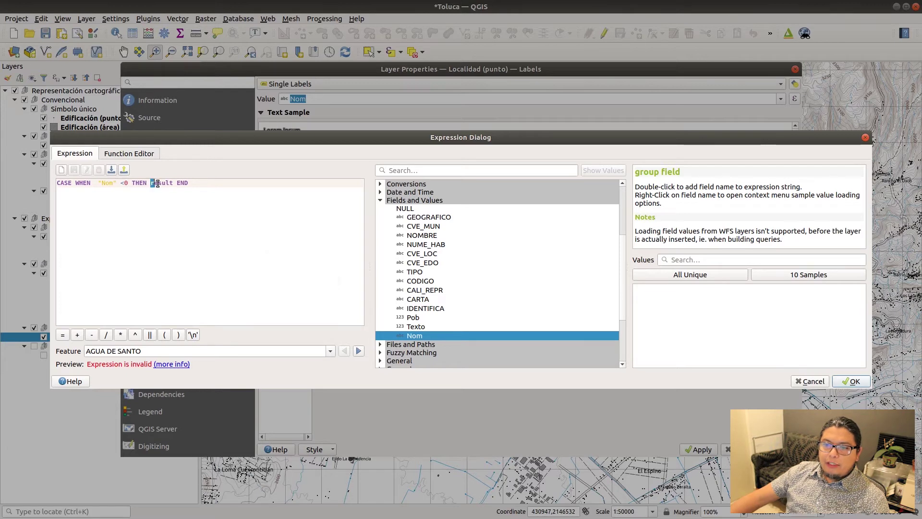
# - Set the CASE expression's THEN result to "Nom" and add an ELSE branch that also returns "Nom"
pyautogui.moveTo(151, 183); pyautogui.dragTo(173, 184)
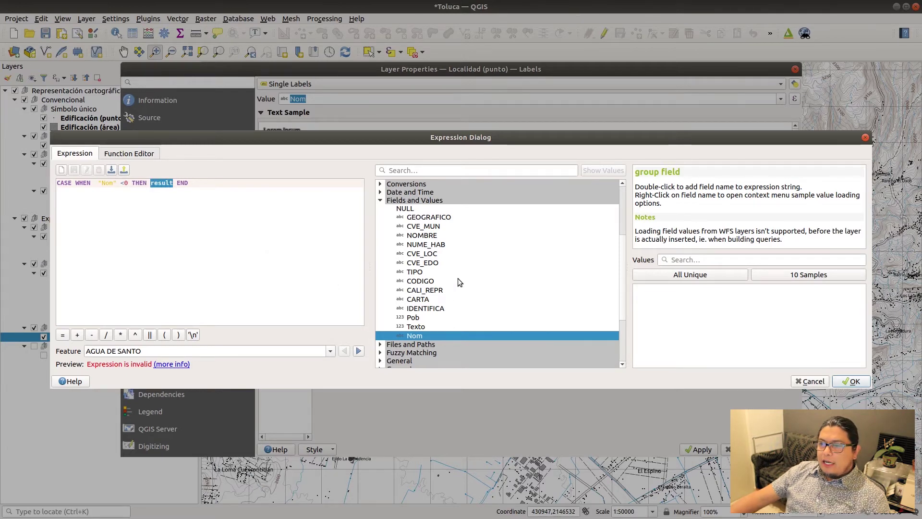
pyautogui.doubleClick(428, 335)
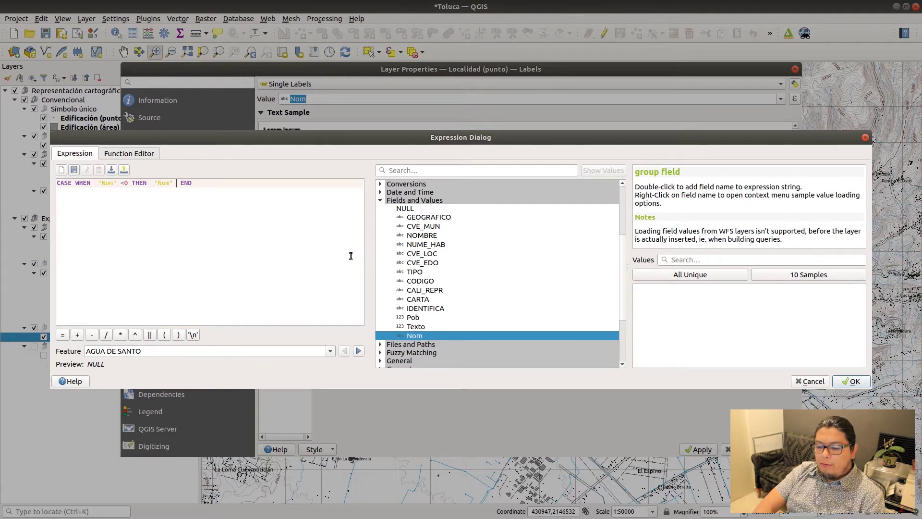
pyautogui.write('ELSE')
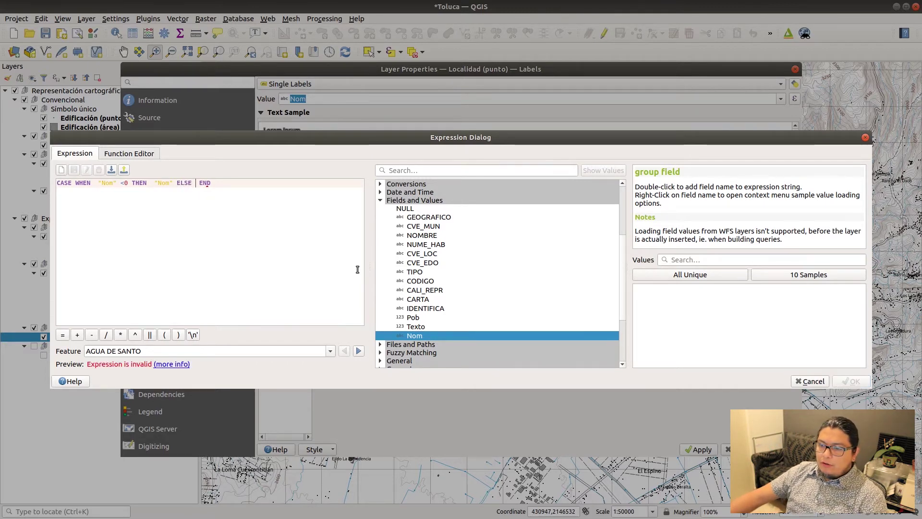
pyautogui.doubleClick(428, 337)
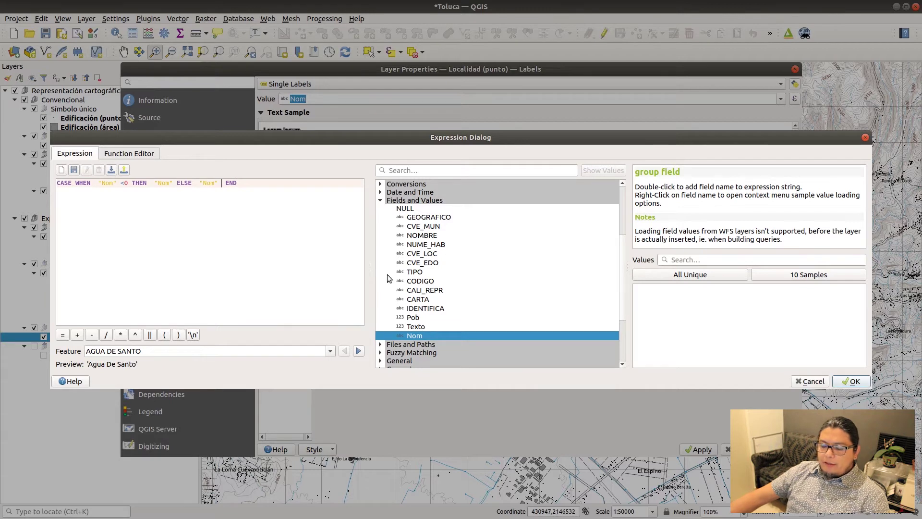
# - Add (Abandonado) after "Nom" in the ELSE branch of the CASE expression
pyautogui.write('()')
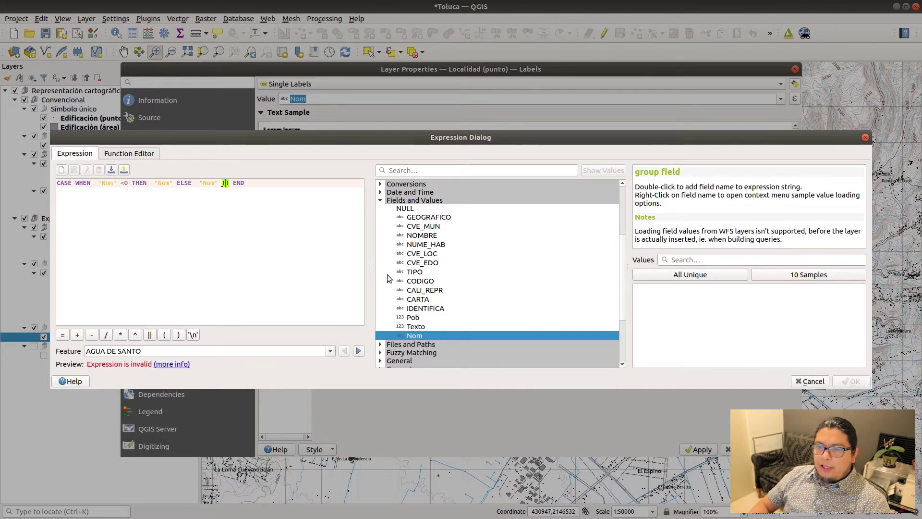
pyautogui.write('Abandon')
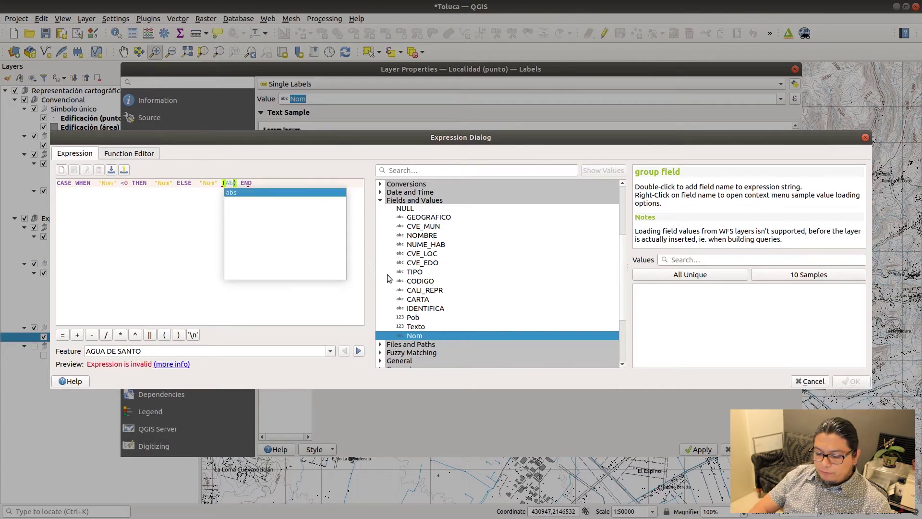
pyautogui.write('ado')
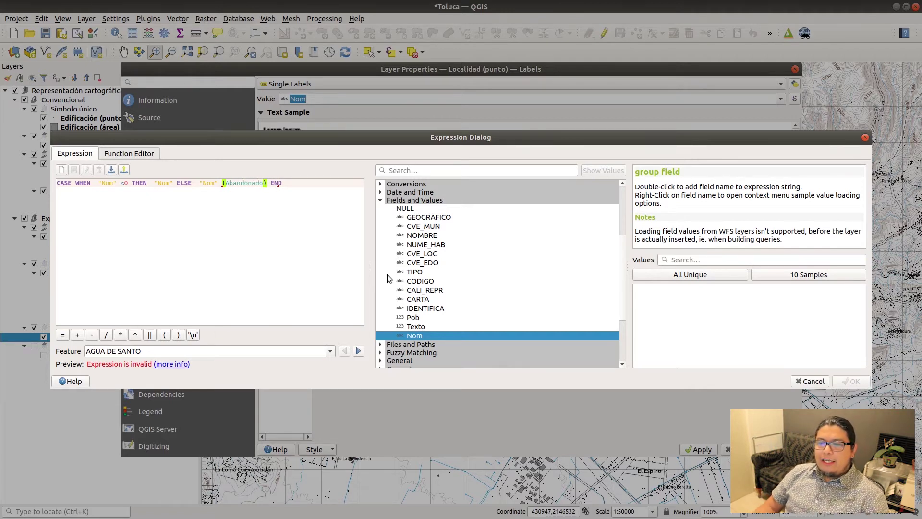
# - Insert the concatenation operator || between "Nom" and (Abandonado) in the ELSE branch
pyautogui.press('Left')
pyautogui.press('Left')
pyautogui.press('Left')
pyautogui.press('Left')
pyautogui.press('Left')
pyautogui.press('Left')
pyautogui.press('Left')
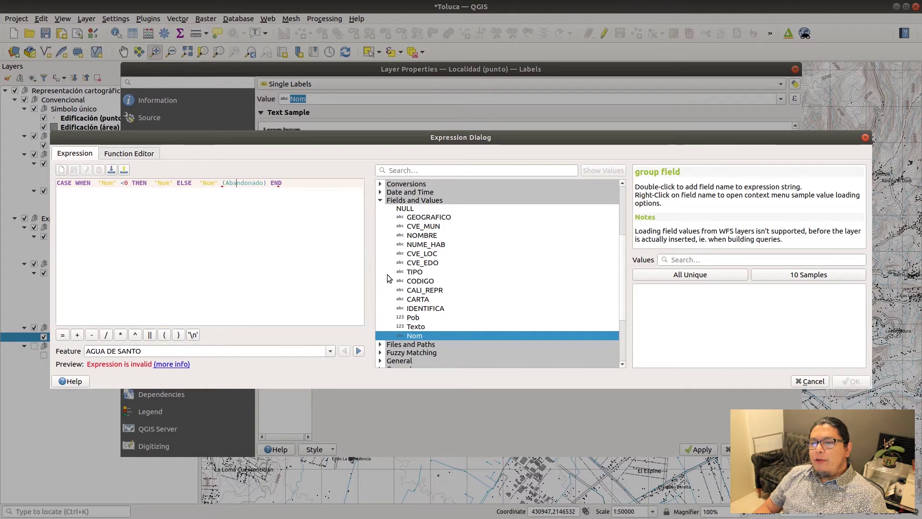
pyautogui.press('Left')
pyautogui.press('Left')
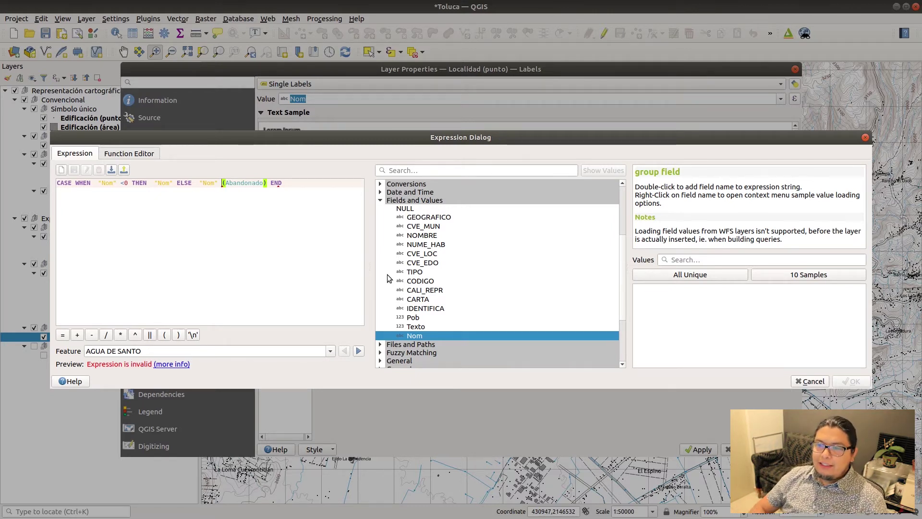
pyautogui.click(149, 335)
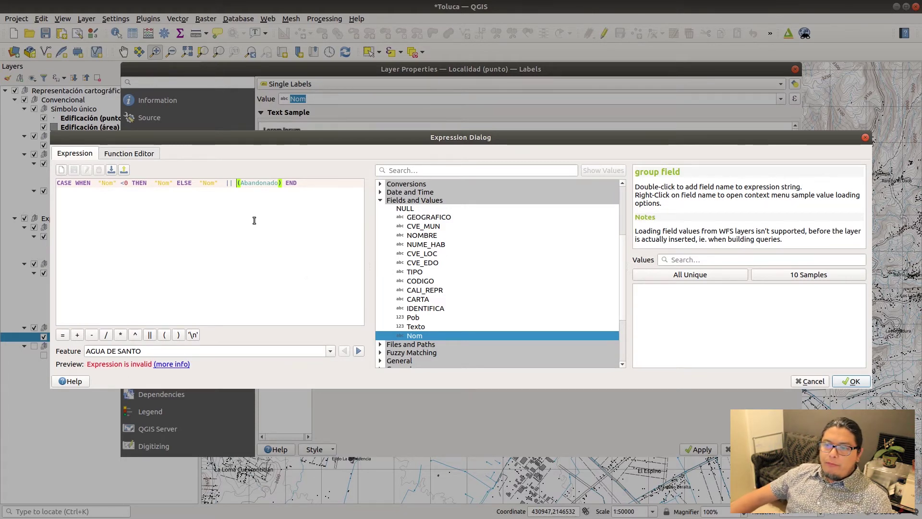
# - Enclose (Abandonado) in single quotes so the ELSE branch reads "Nom" || '(Abandonado)'
pyautogui.write("'")
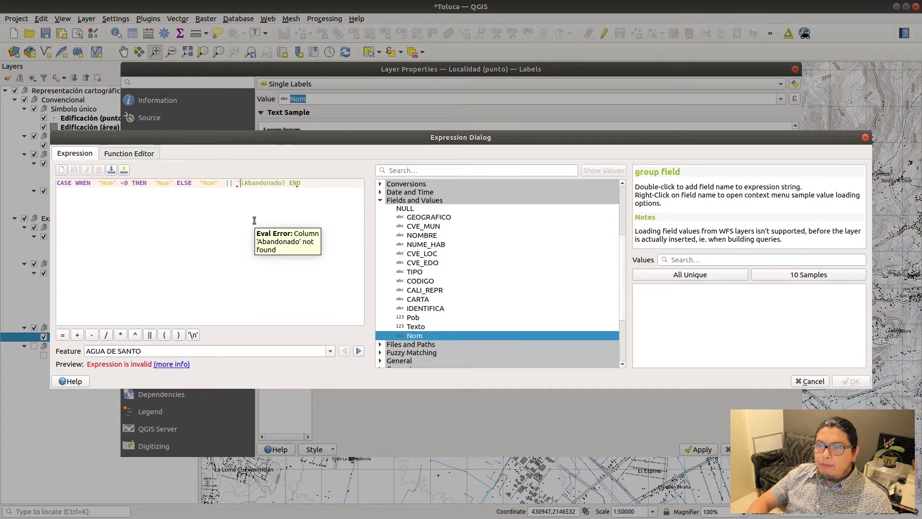
pyautogui.press('Right')
pyautogui.press('Right')
pyautogui.press('Right')
pyautogui.press('Right')
pyautogui.press('Right')
pyautogui.press('Right')
pyautogui.press('Right')
pyautogui.press('Right')
pyautogui.press('Right')
pyautogui.press('Right')
pyautogui.press('Right')
pyautogui.press('Right')
pyautogui.write("'")
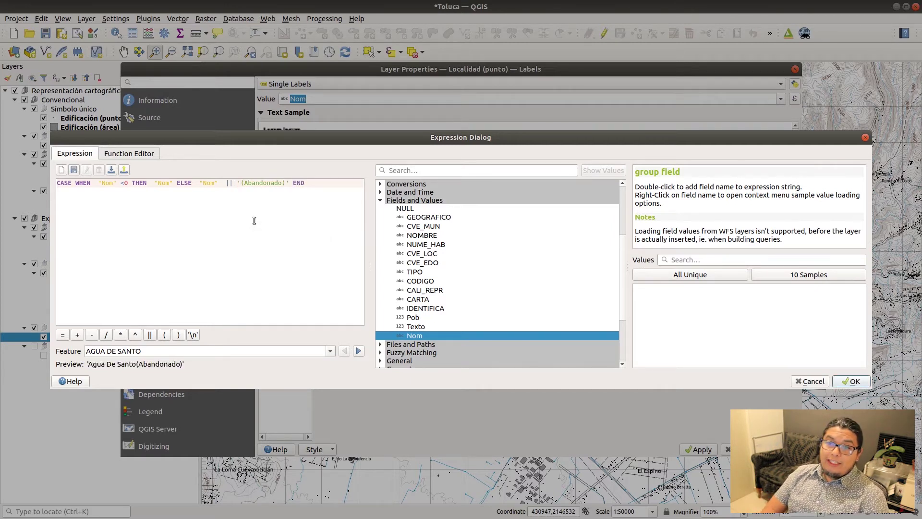
pyautogui.hotkey('shift', 'Left')
pyautogui.hotkey('shift', 'Left')
pyautogui.hotkey('shift', 'Left')
pyautogui.hotkey('shift', 'Left')
pyautogui.hotkey('shift', 'Left')
pyautogui.hotkey('shift', 'Left')
pyautogui.hotkey('shift', 'Left')
pyautogui.hotkey('shift', 'Left')
pyautogui.hotkey('shift', 'Left')
pyautogui.hotkey('shift', 'Left')
pyautogui.hotkey('shift', 'Left')
pyautogui.hotkey('shift', 'Left')
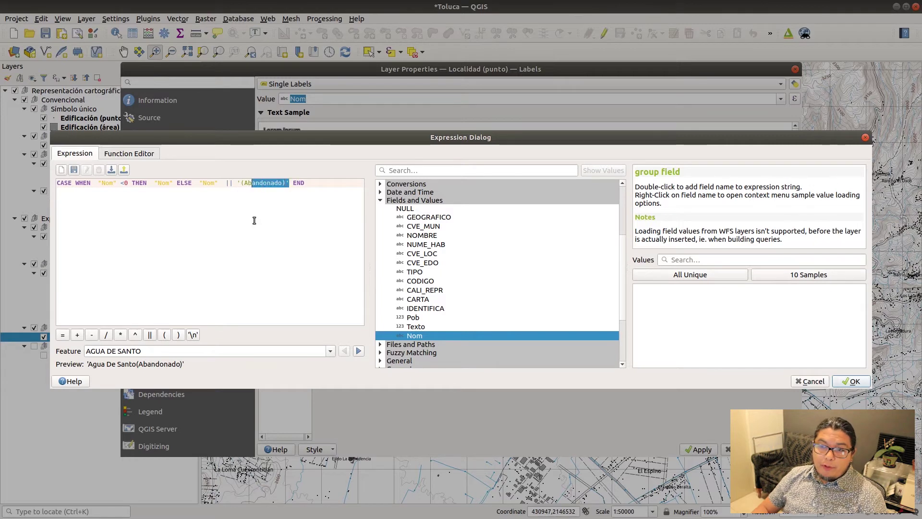
pyautogui.hotkey('shift', 'Left')
pyautogui.hotkey('shift', 'Left')
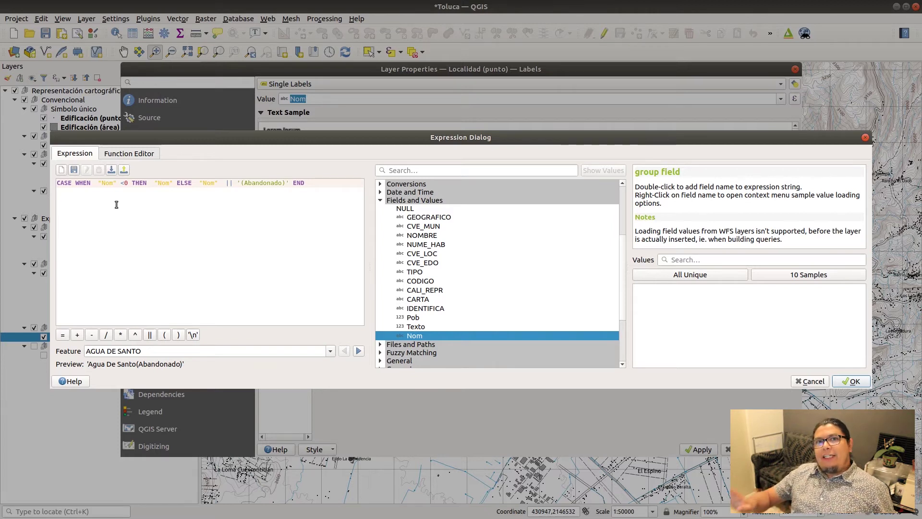
# - Accept the CASE expression as the Localidad (punto) label value and close the layer properties with the changes applied
pyautogui.click(852, 381)
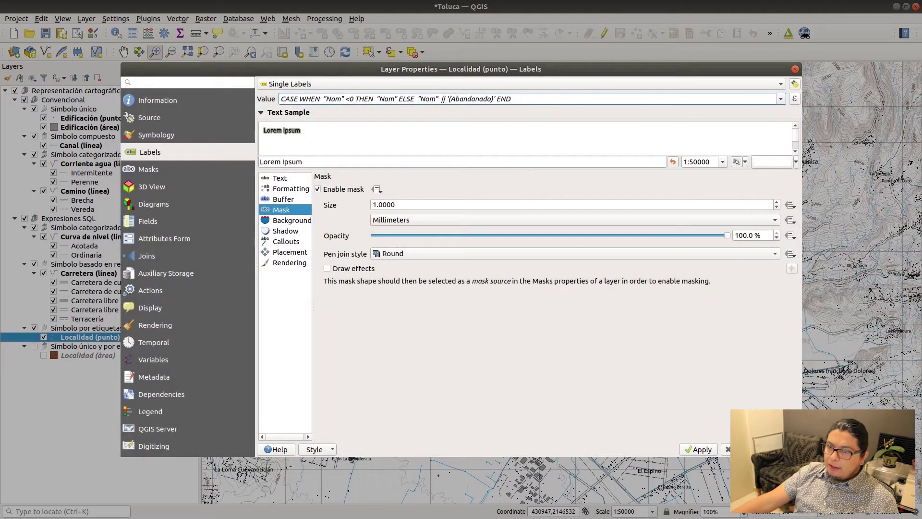
pyautogui.click(788, 449)
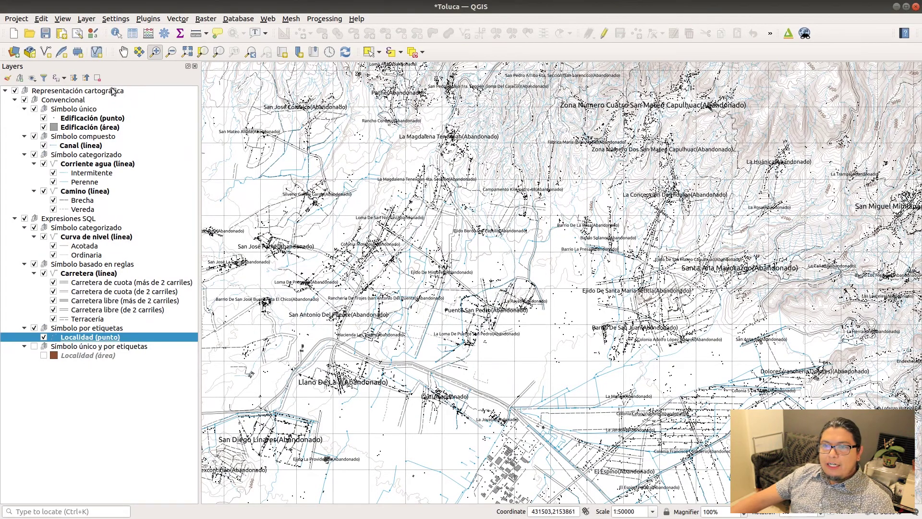
# - Locate the Campamento Bautista Bethel record on the map by selecting it in the Localidad (punto) attribute table, then clear the selection
pyautogui.click(133, 36)
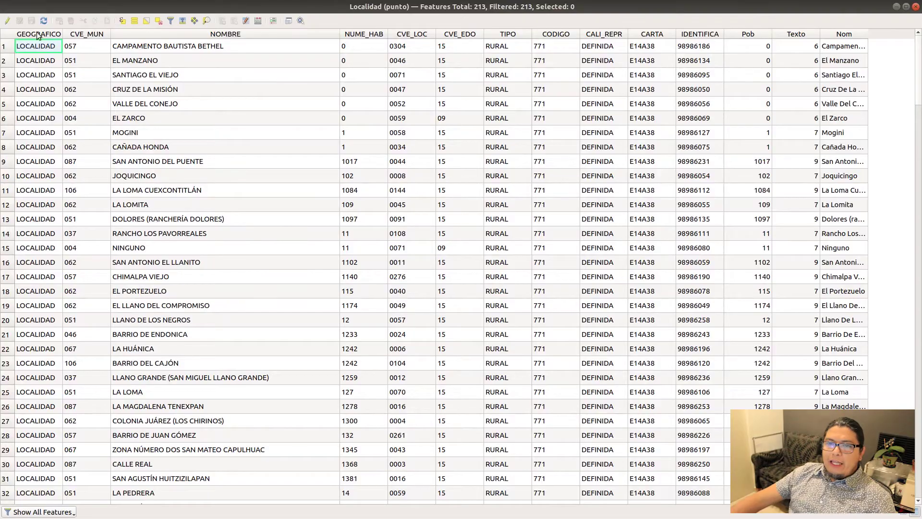
pyautogui.click(10, 47)
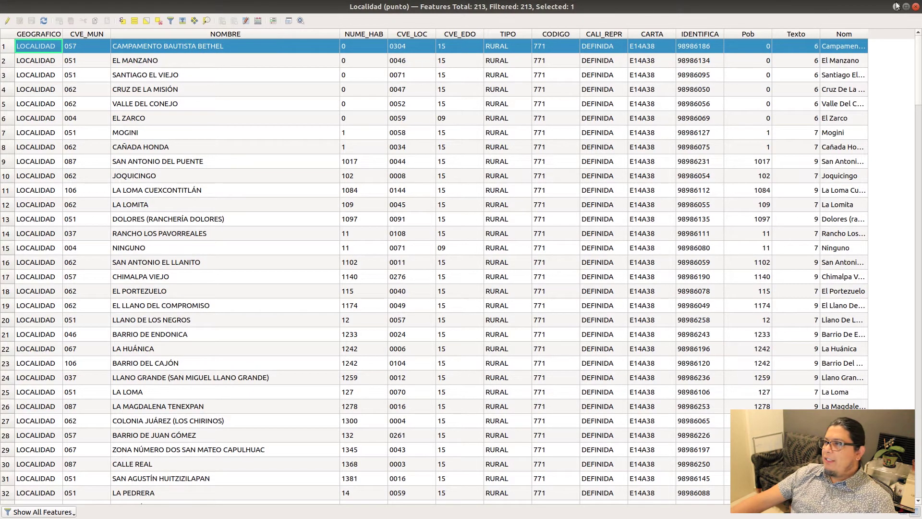
pyautogui.click(915, 6)
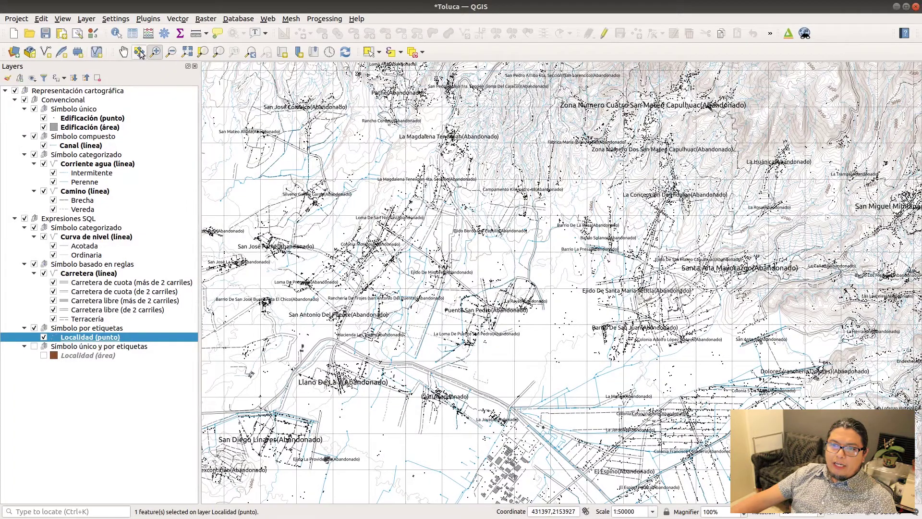
pyautogui.click(139, 52)
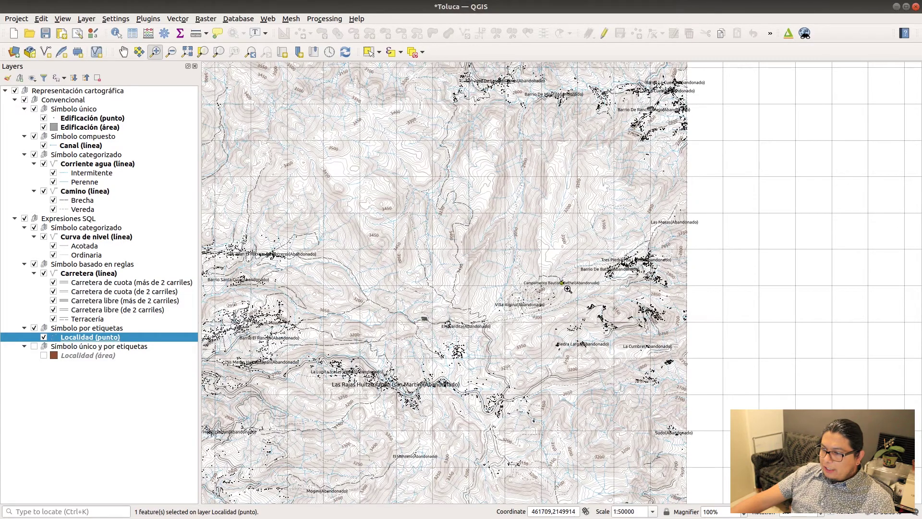
pyautogui.scroll(2, 568, 288)
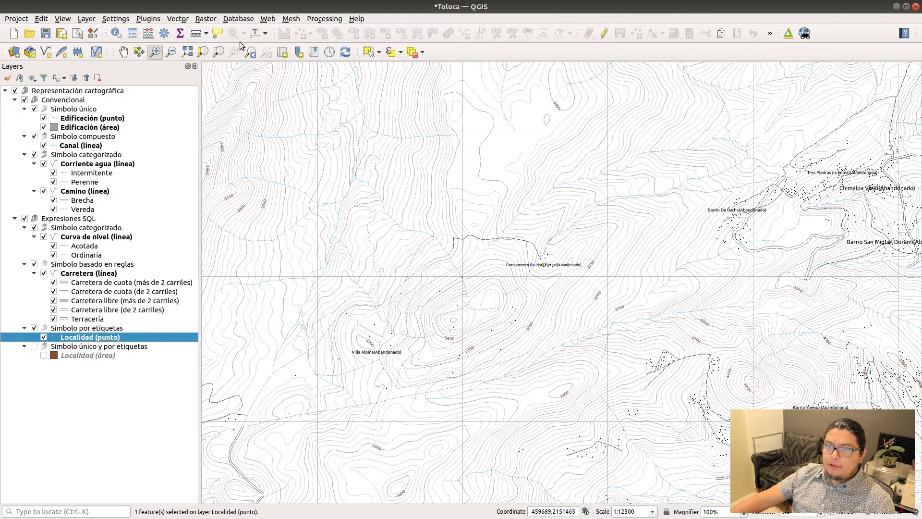
pyautogui.click(413, 52)
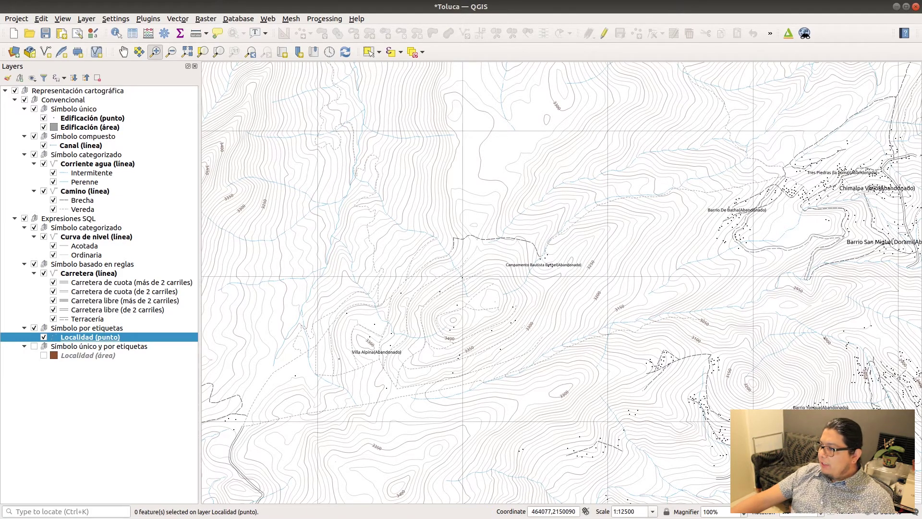
# - Switch to the PDF symbol catalogue and consult the label specification for abandoned localities
pyautogui.hotkey('alt', 'Tab')
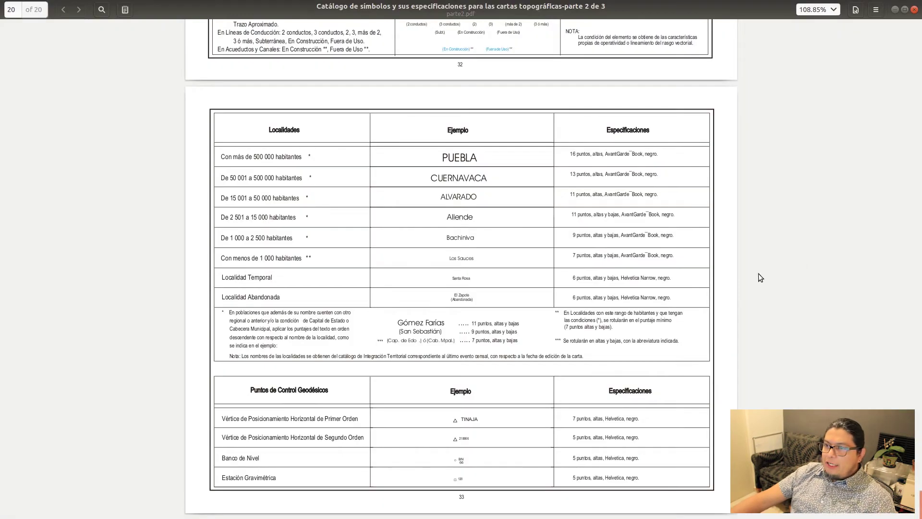